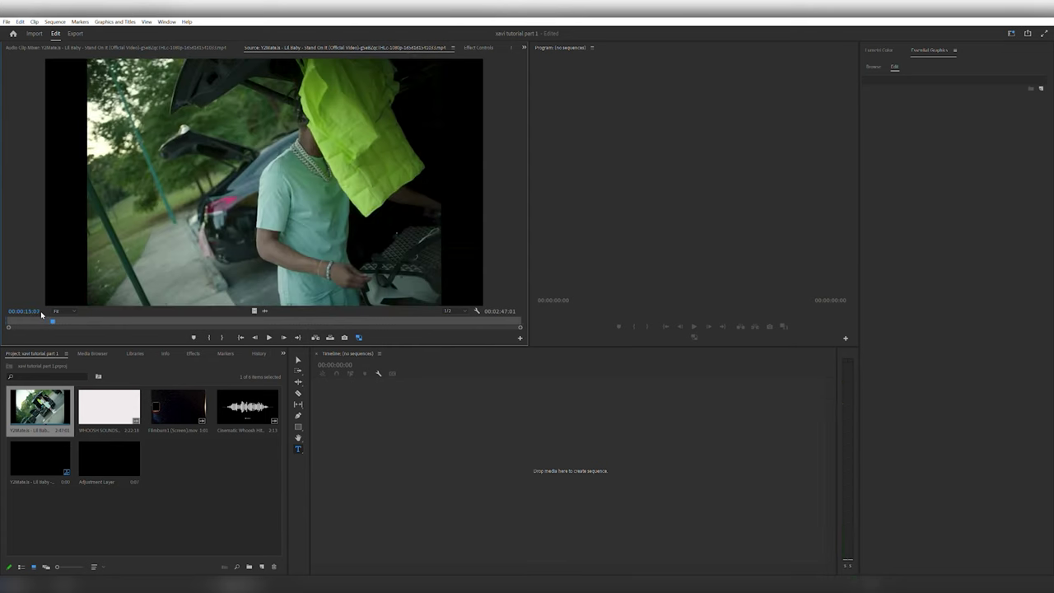
Mark in and out points around a 16-second section of the music video, ending at 00:00:27:21, and place it in a new sequence
left_click(41, 314)
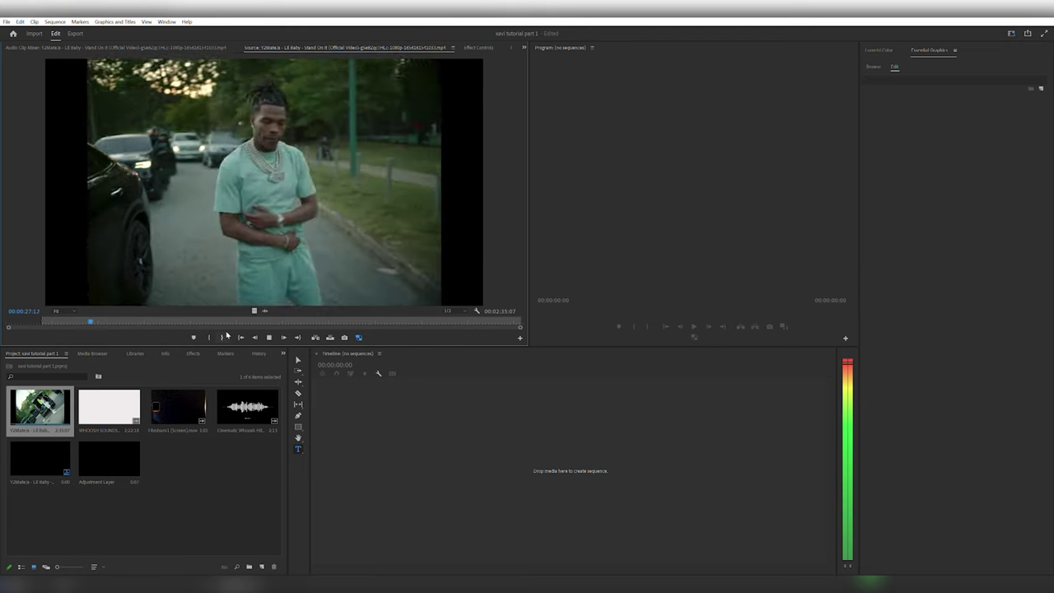
key("space")
left_click(221, 336)
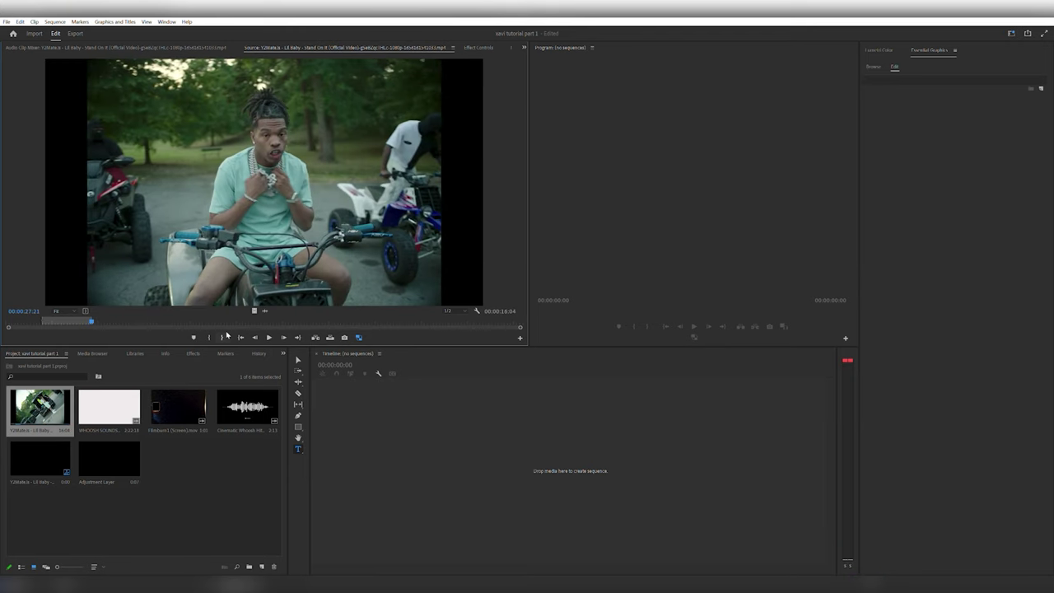
left_click(66, 321)
left_click_drag(420, 461, 415, 460)
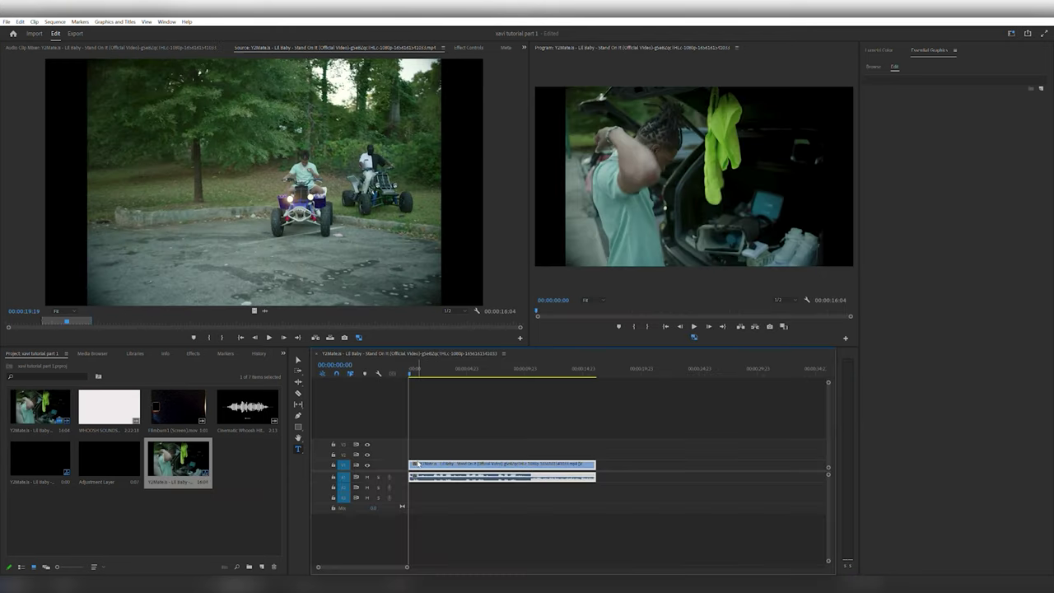
Play and scrub through the sequence, stepping back through the frames before the final cut near the clip's end
key("space")
left_click_drag(601, 366, 410, 359)
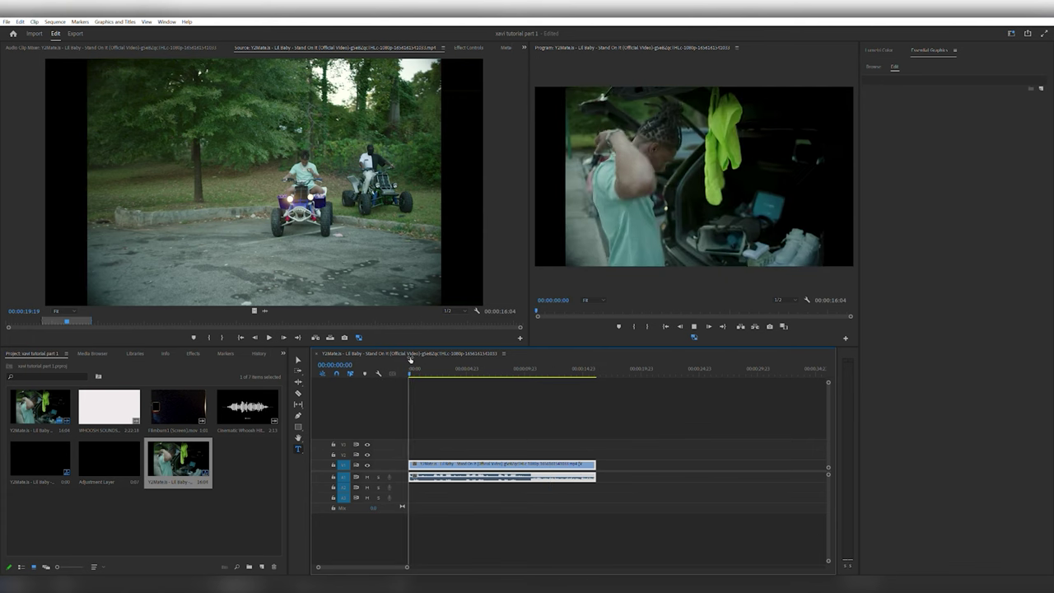
key("space")
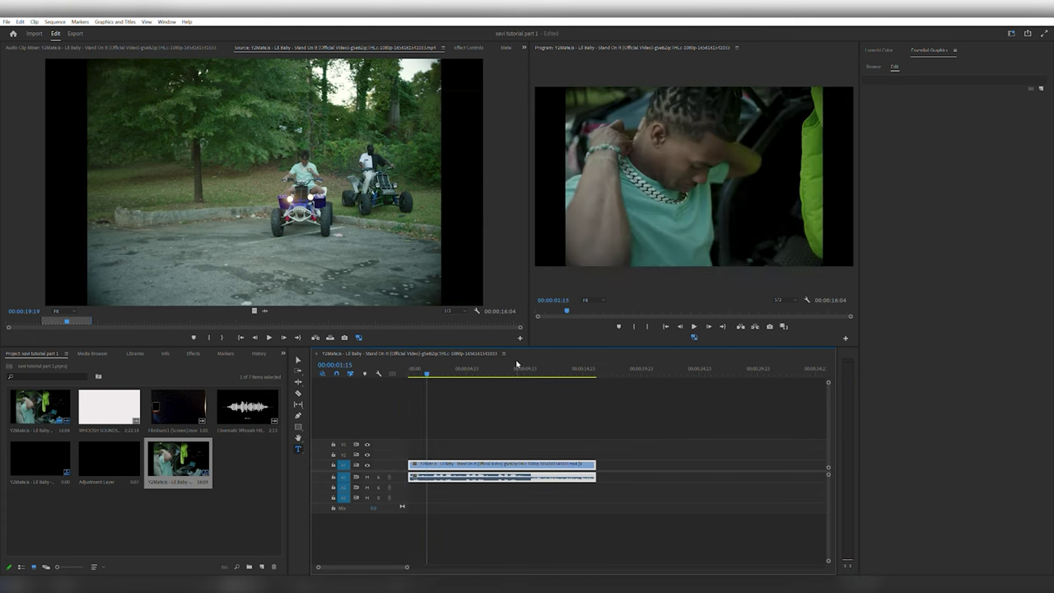
left_click_drag(518, 363, 545, 359)
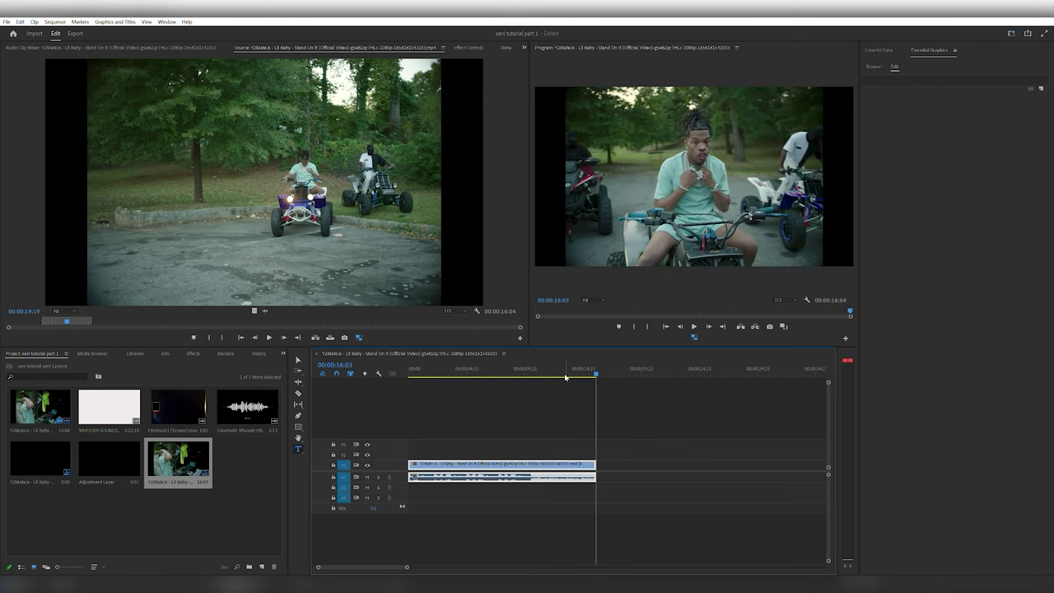
key("Left")
key("Left")
key("Left")
key("Left")
key("Left")
key("Left")
key("Left")
key("Left")
key("Left")
key("Left")
Lock the V1 video track and extend only the audio past the end of the video, to about 00:00:18:21
left_click(333, 464)
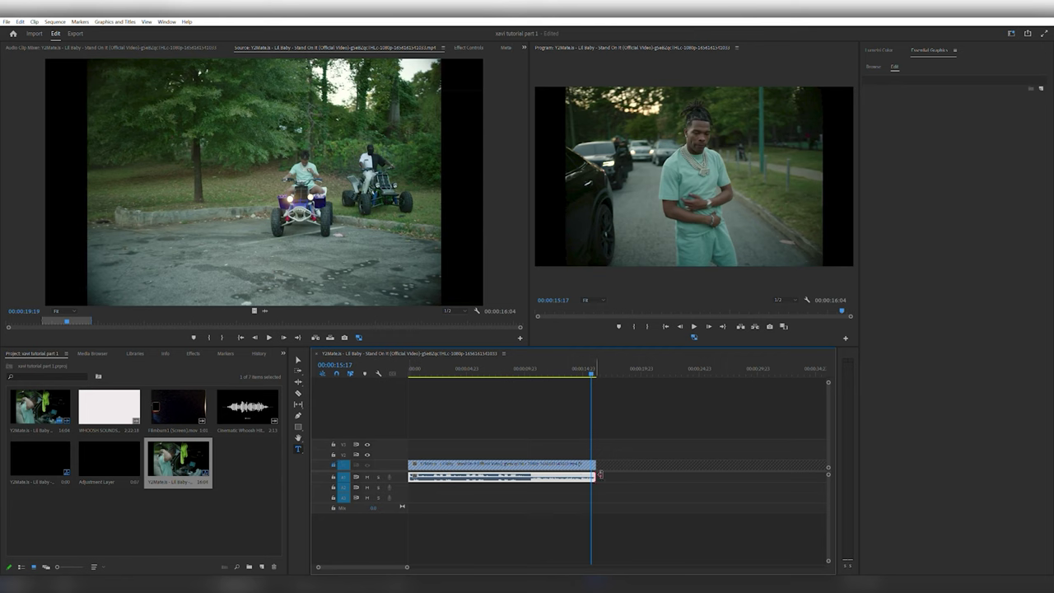
left_click_drag(601, 475, 680, 477)
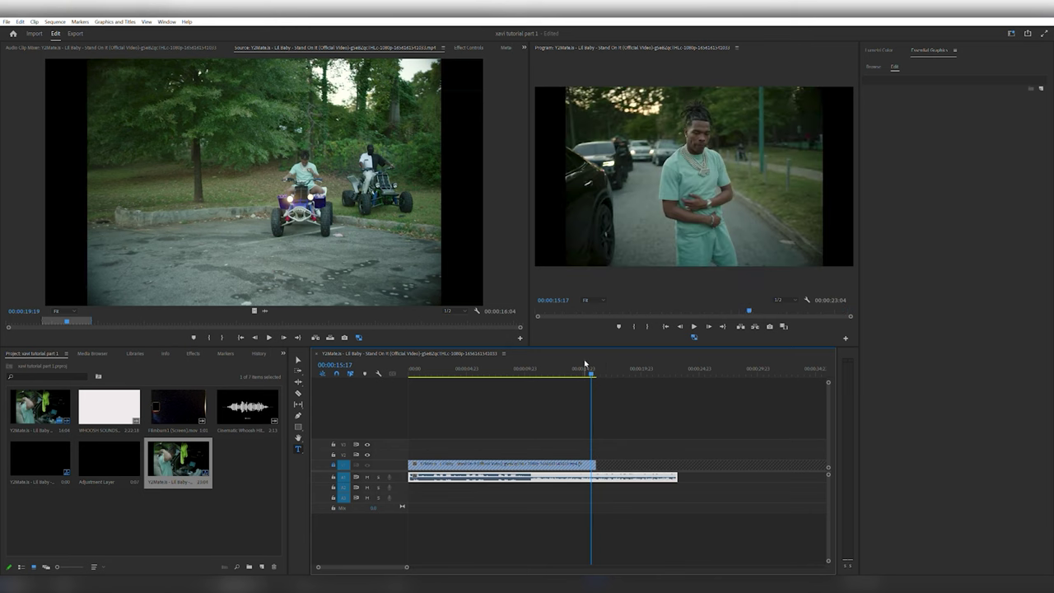
left_click(587, 361)
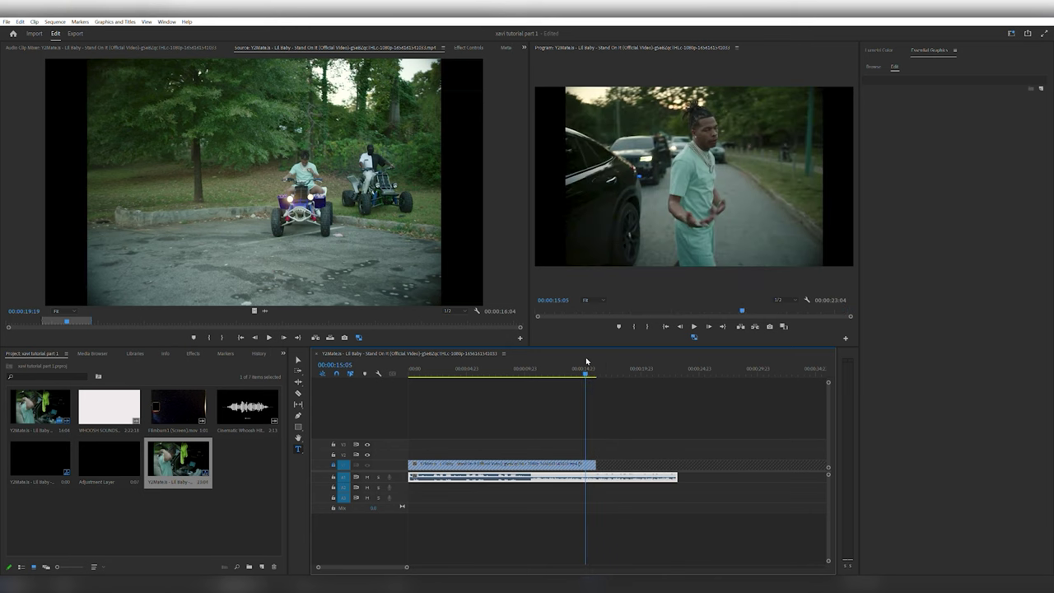
key("space")
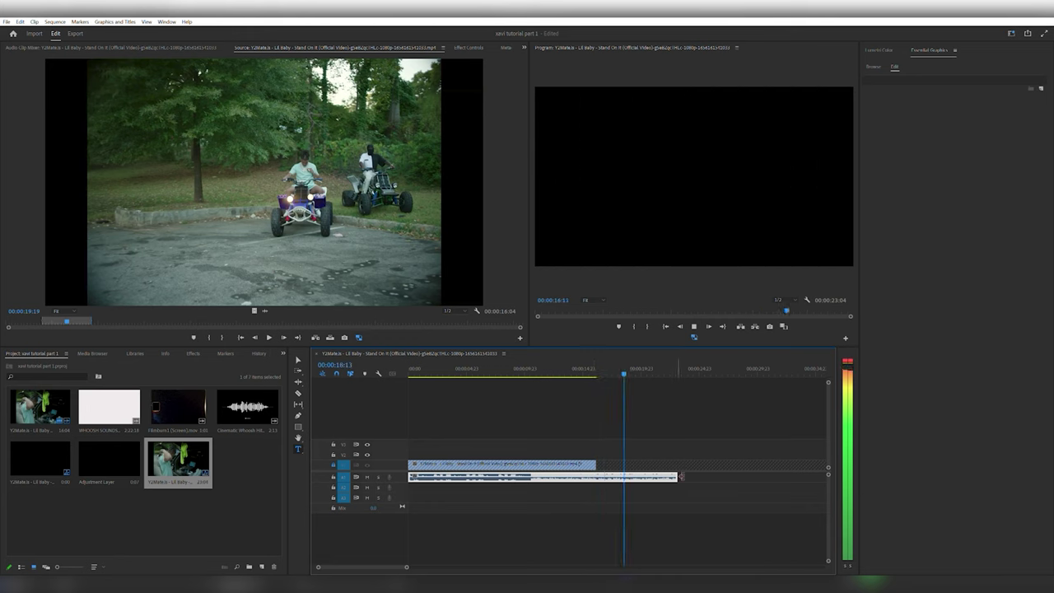
left_click_drag(677, 476, 629, 475)
key("Delete")
Add a text layer reading "COMING SOON" in the black area after the video clip, at 00:00:16:15
left_click(593, 368)
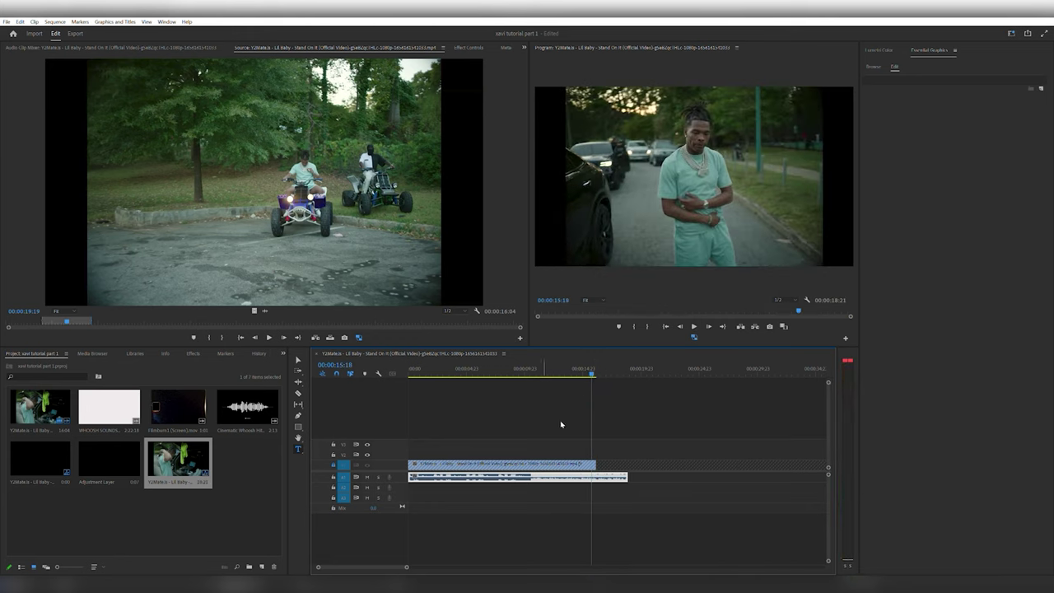
left_click(603, 368)
left_click(614, 177)
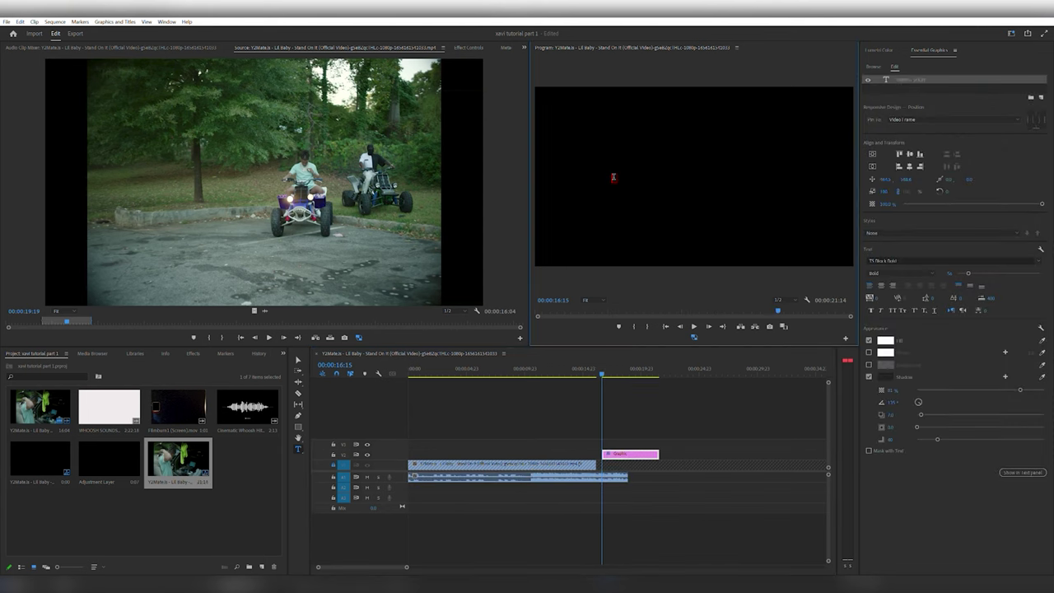
type("COMING SOON")
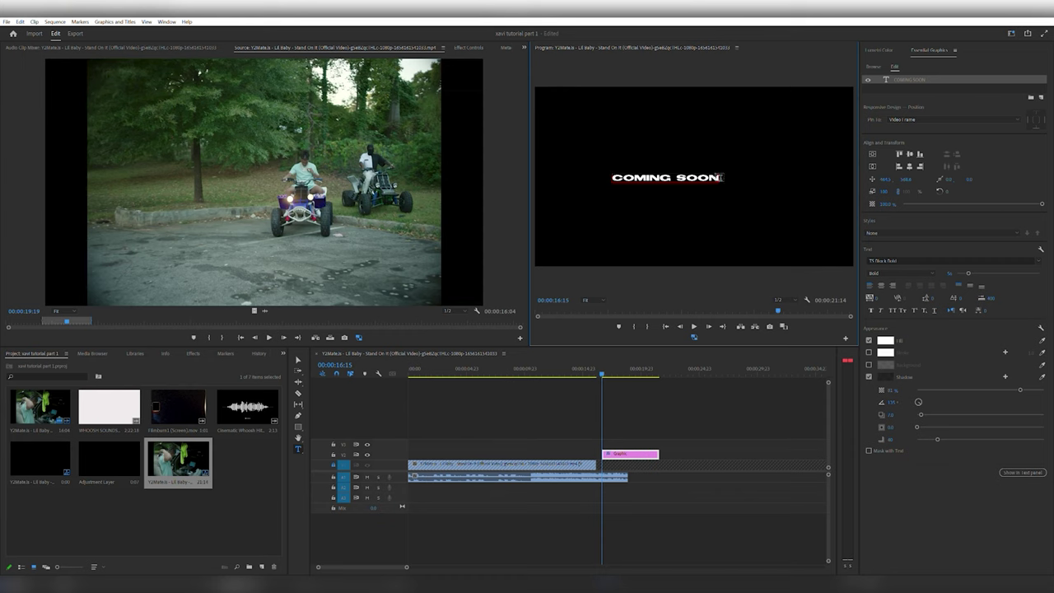
Widen the letter spacing of the COMING SOON text considerably and centre the text in the frame
left_click_drag(721, 176, 602, 170)
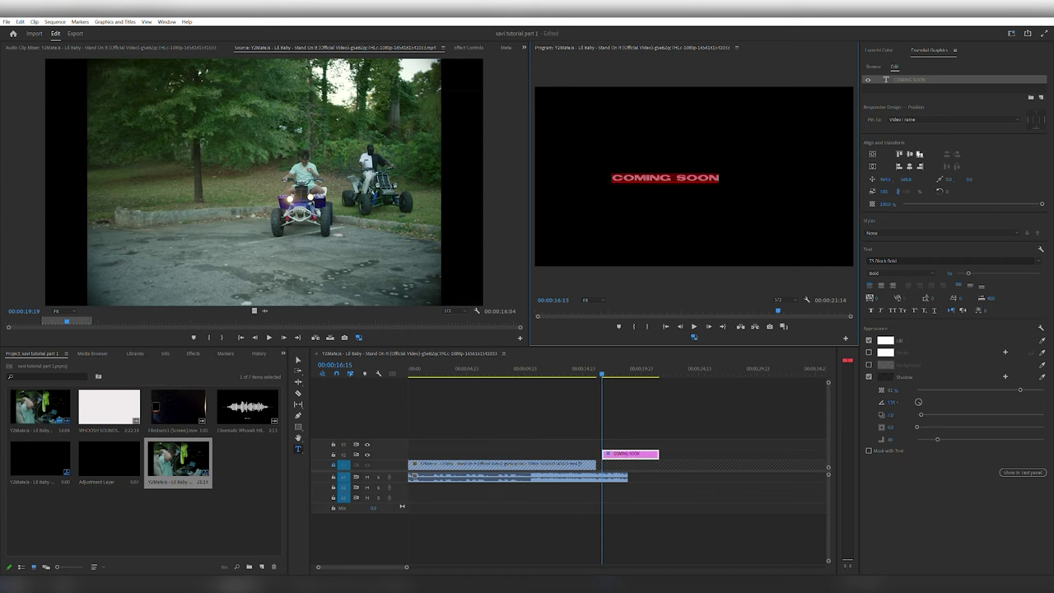
left_click(872, 154)
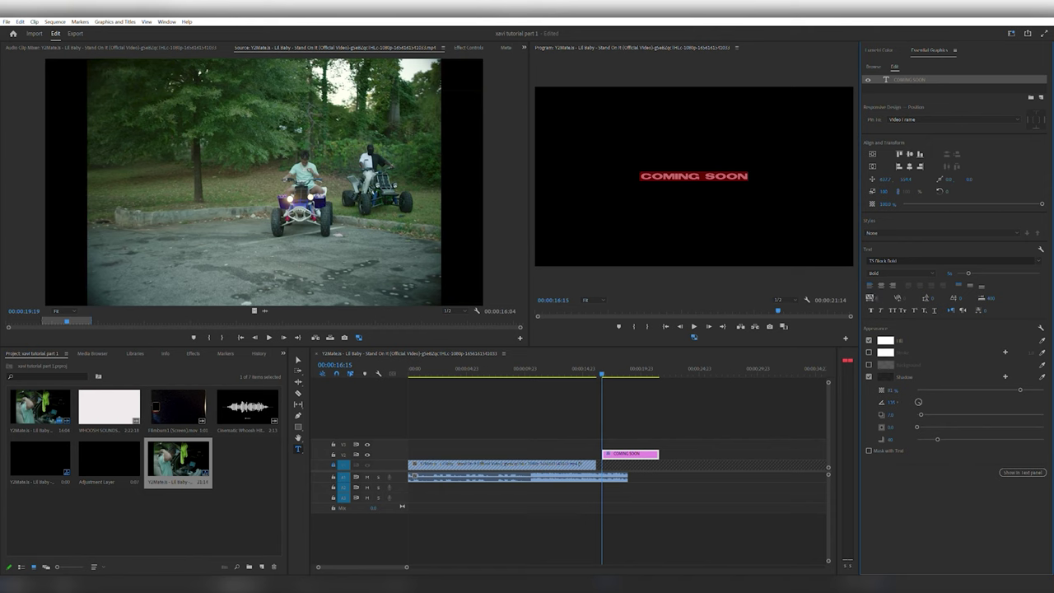
left_click_drag(878, 298, 1040, 298)
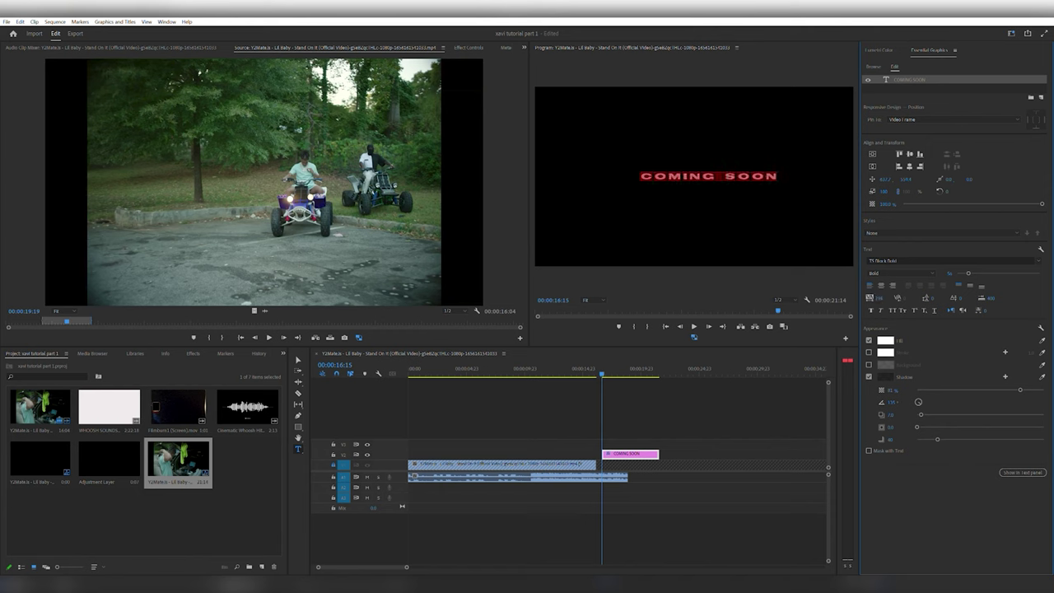
left_click_drag(922, 298, 996, 298)
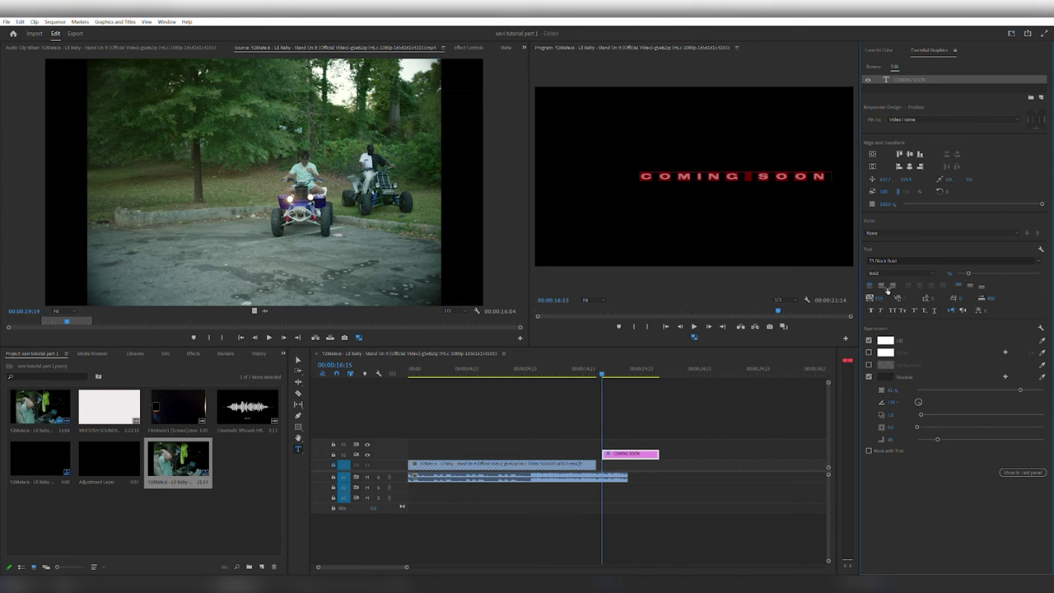
left_click(874, 154)
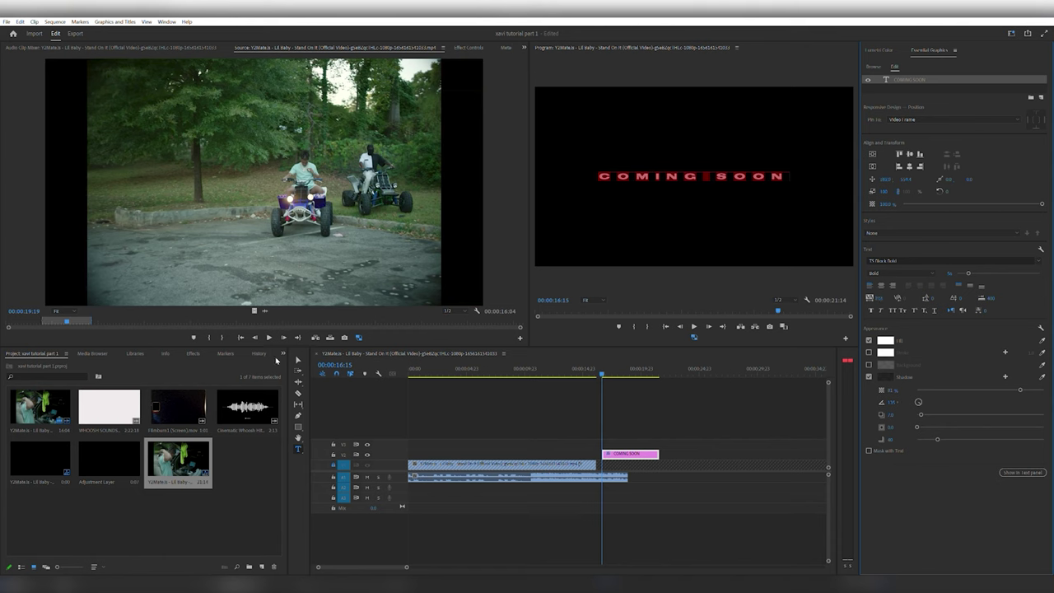
Move the COMING SOON clip against the end of the video clip and trim its end to match the audio
left_click(298, 360)
left_click(635, 212)
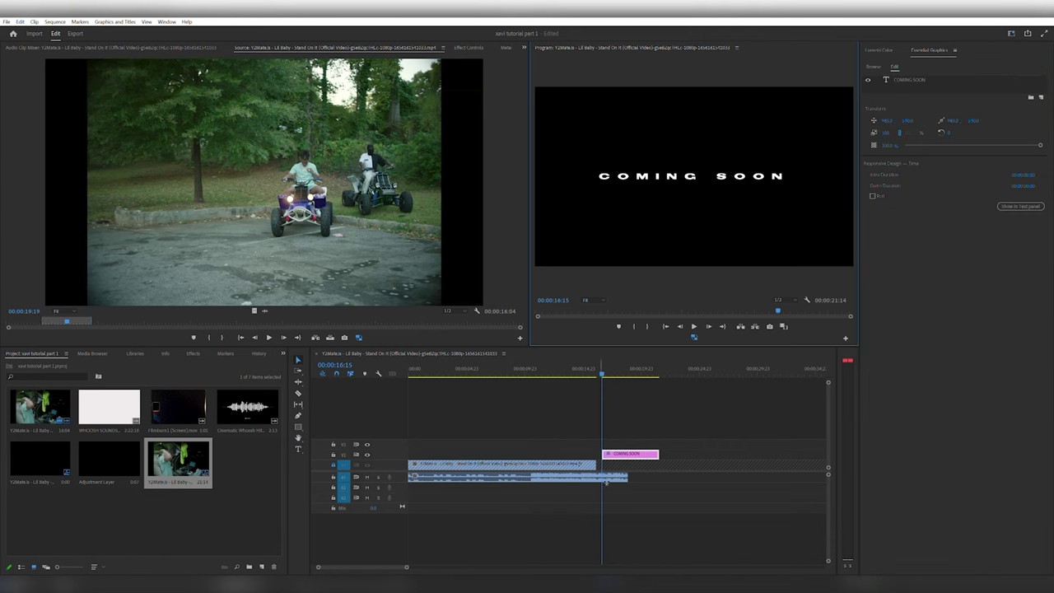
left_click_drag(645, 454, 639, 454)
left_click(593, 367)
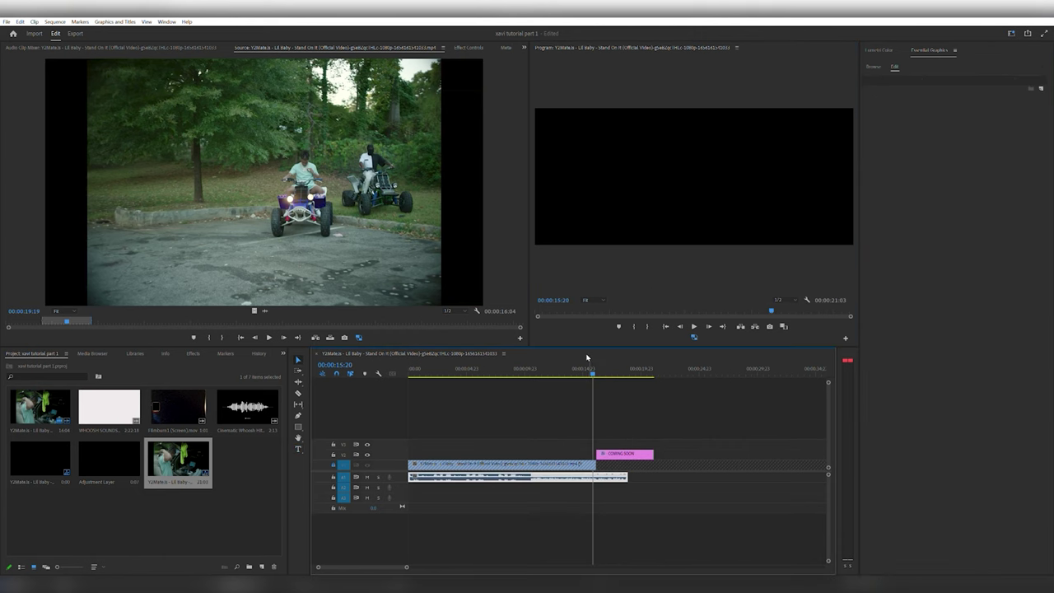
key("space")
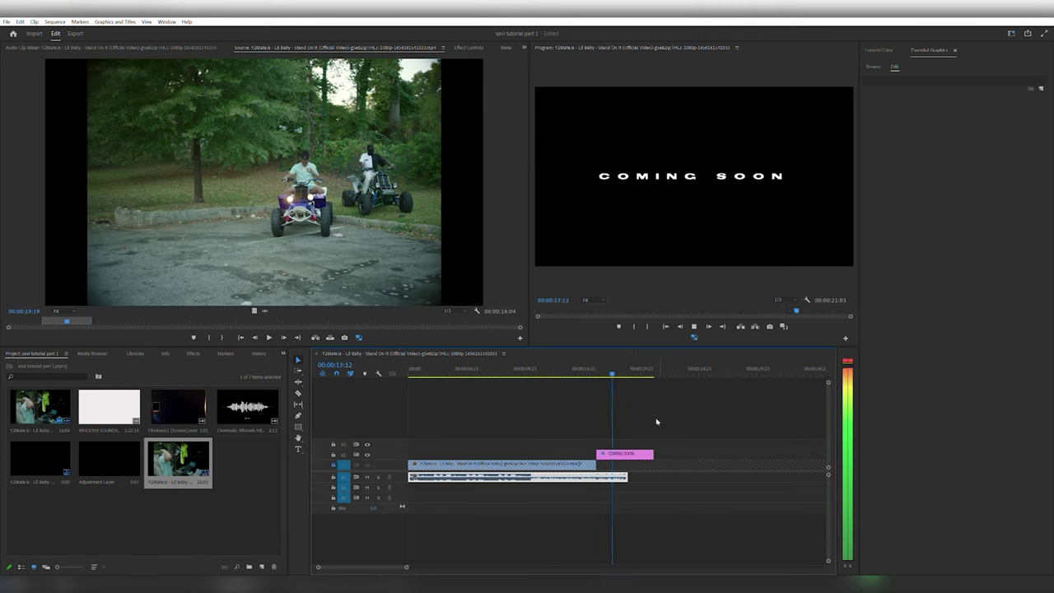
key("space")
left_click_drag(661, 453, 627, 453)
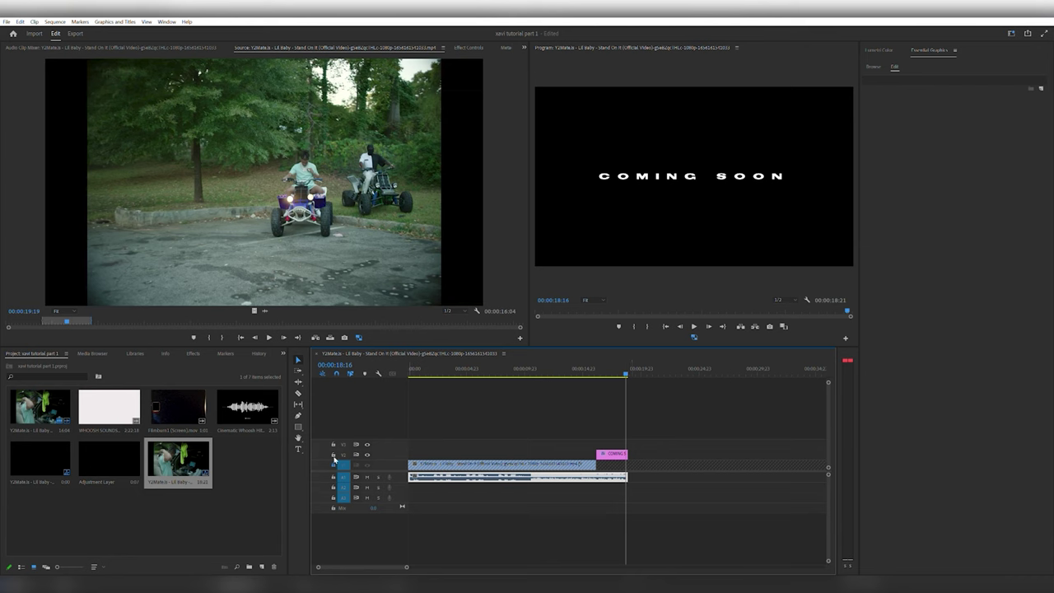
Play the ending and step frame by frame to park the playhead at 00:00:15:21, shortly before the title
left_click(580, 365)
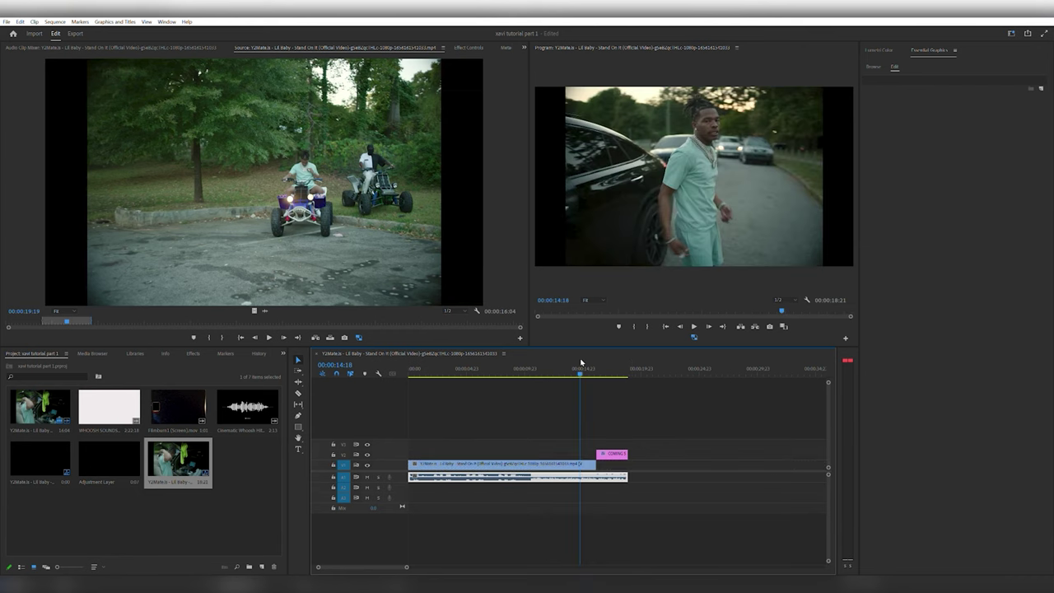
key("space")
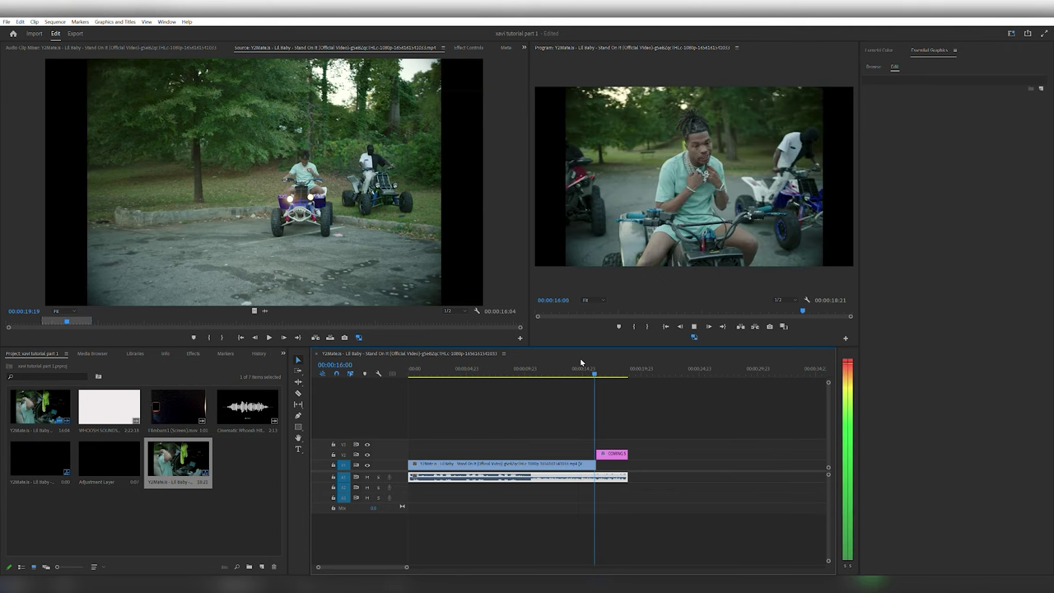
key("space")
key("Left")
key("Left")
key("Left")
key("Left")
key("Left")
key("Left")
key("Left")
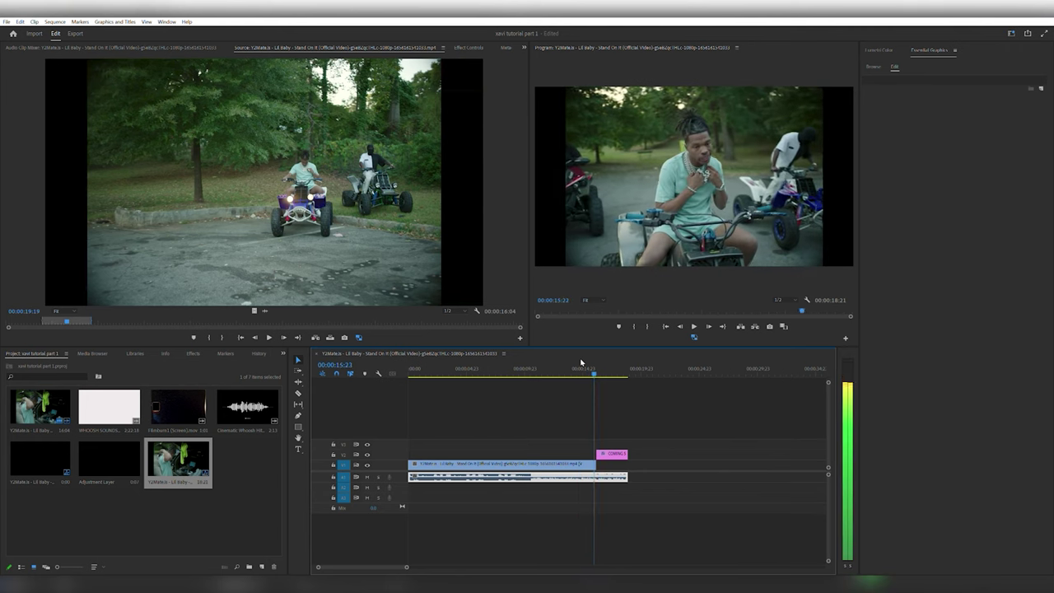
key("Left")
key("Left")
key("Right")
key("Left")
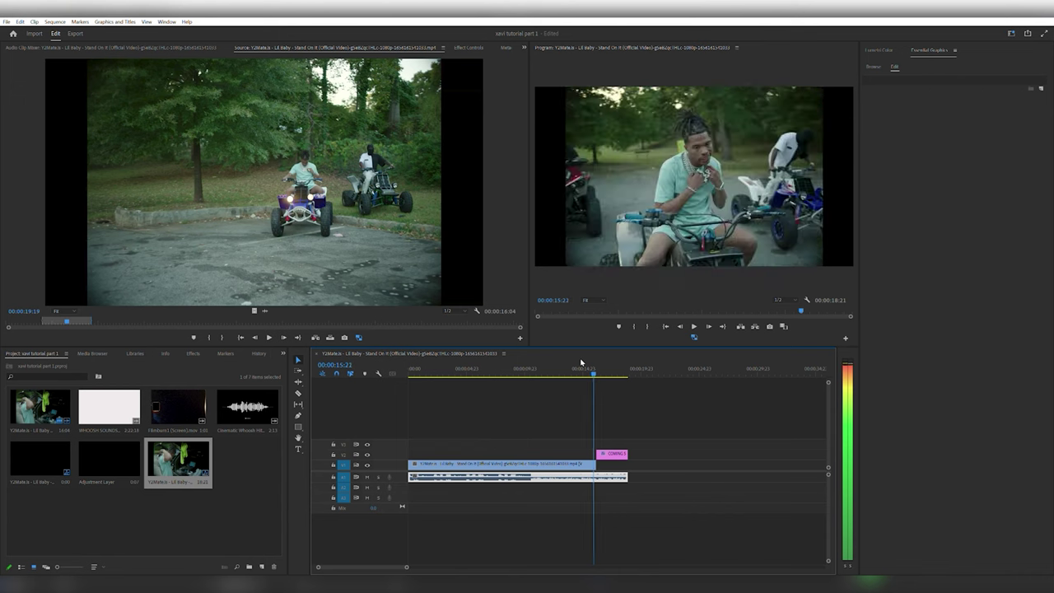
key("Right")
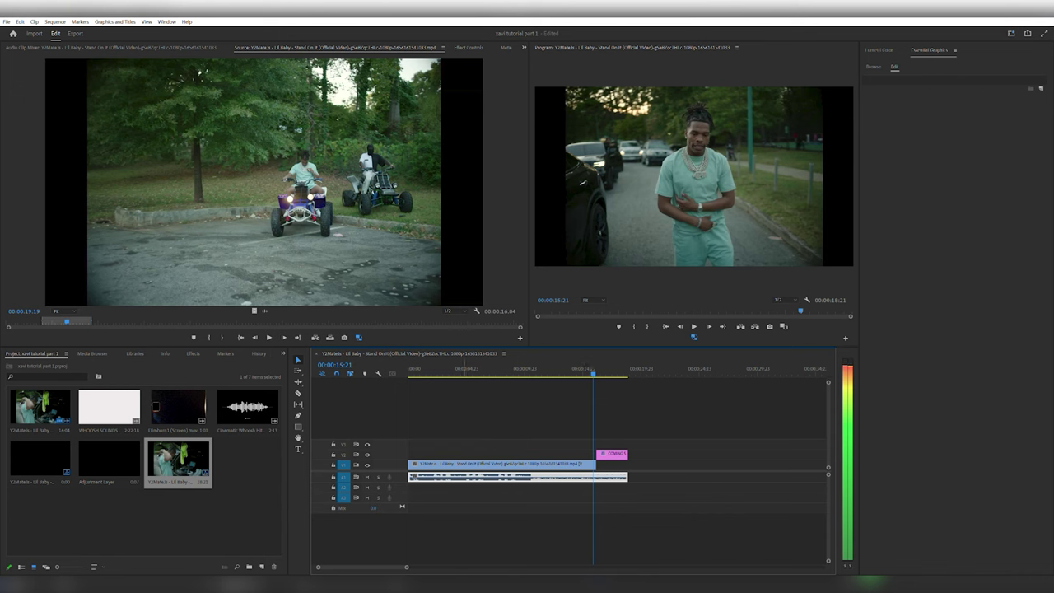
Create a new adjustment layer in the project and open it in the source monitor
left_click(301, 509)
left_click(540, 320)
double_click(243, 449)
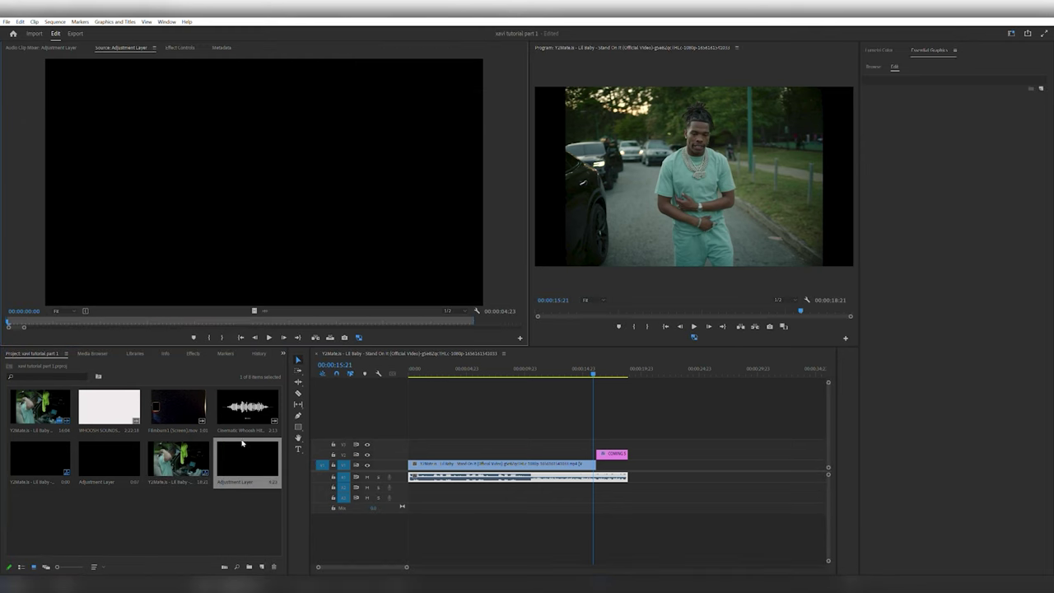
Mark a few frames of the adjustment layer, place them on V3 at 00:00:15:21 and extend the piece to the title's start
key("Right")
key("Right")
key("Right")
key("Right")
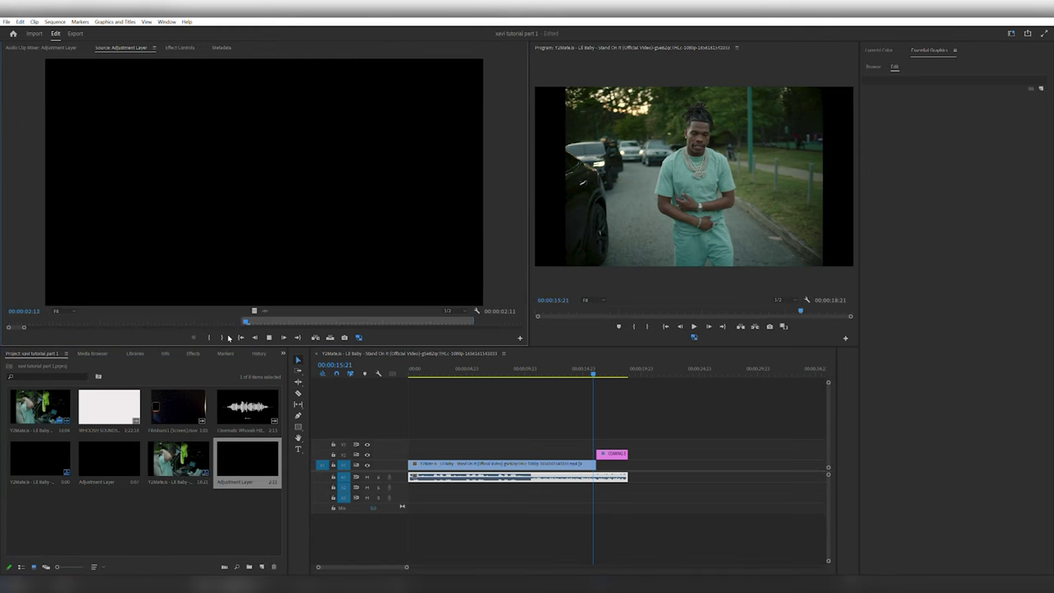
key("o")
left_click_drag(260, 309, 594, 441)
left_click_drag(406, 566, 380, 559)
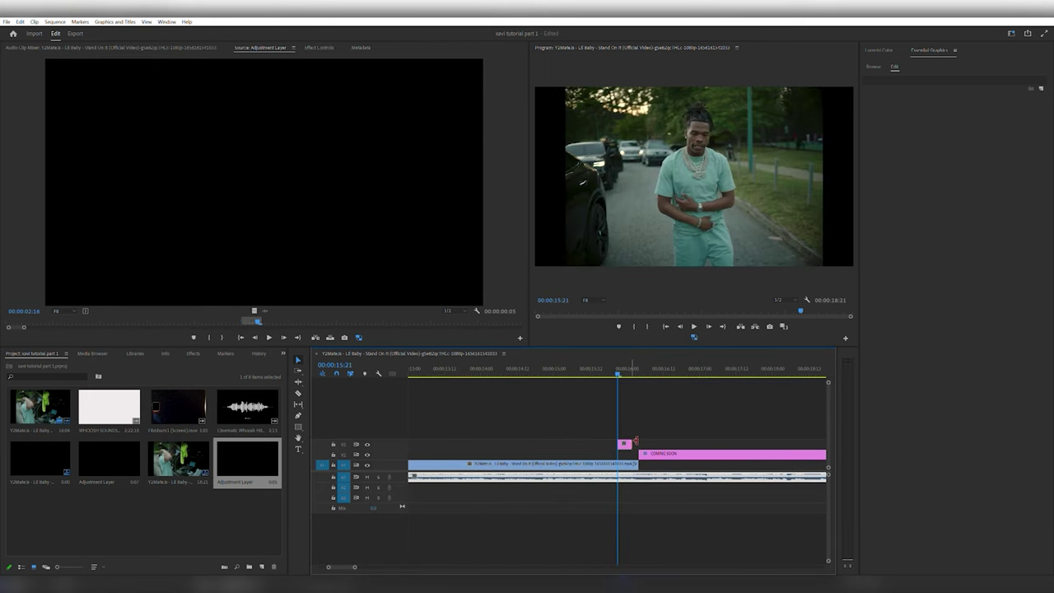
left_click_drag(633, 443, 638, 443)
Search the effects for "NEW" and apply the matching preset to the short adjustment layer
left_click(194, 354)
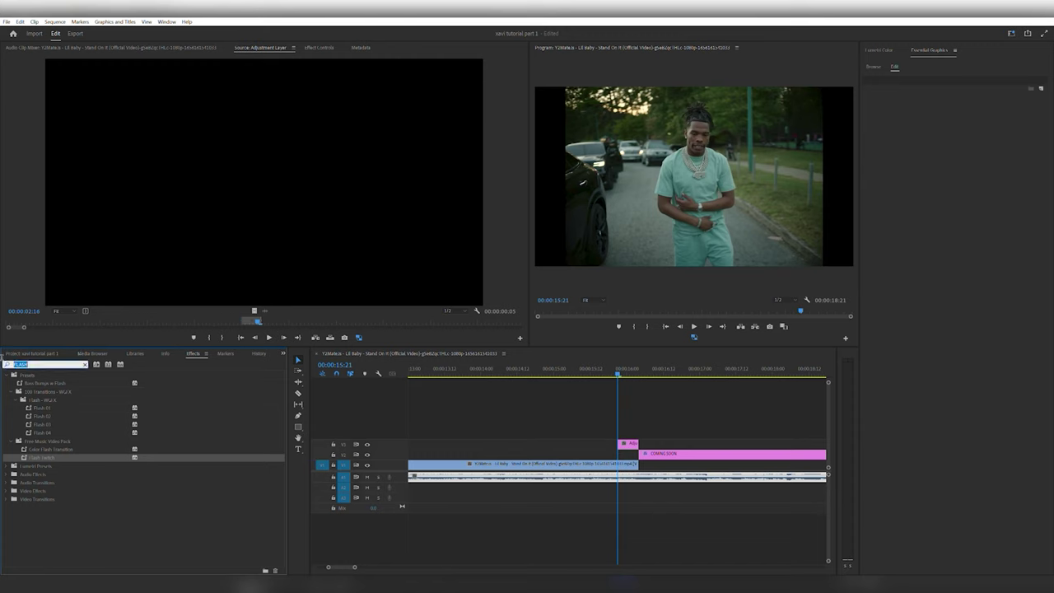
key("BackSpace")
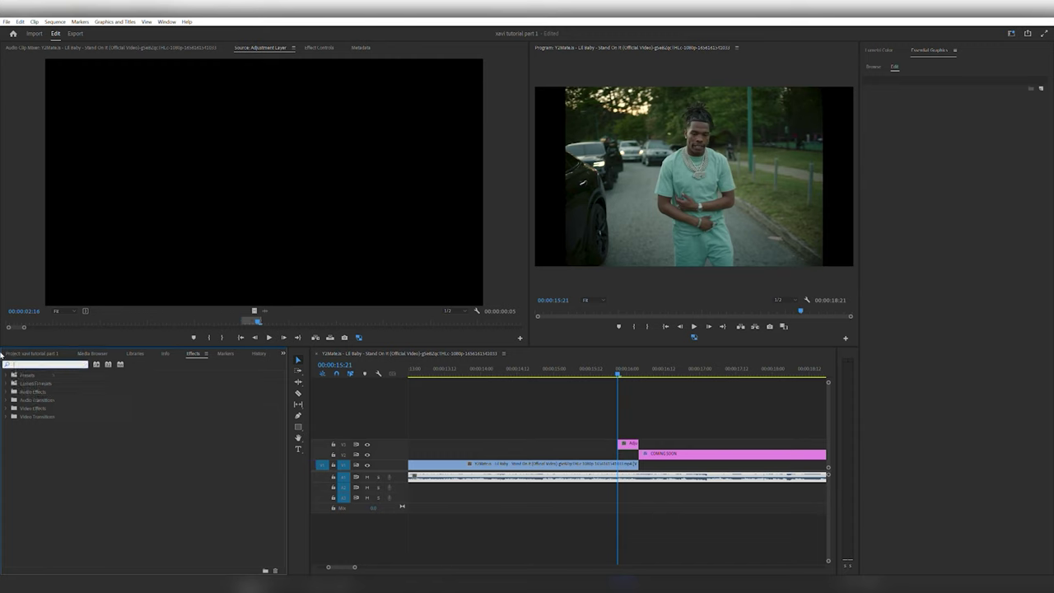
type("NEW")
left_click_drag(45, 382, 628, 442)
Cut the audio clip at 00:00:16:04, where the COMING SOON title begins
left_click_drag(587, 365, 639, 363)
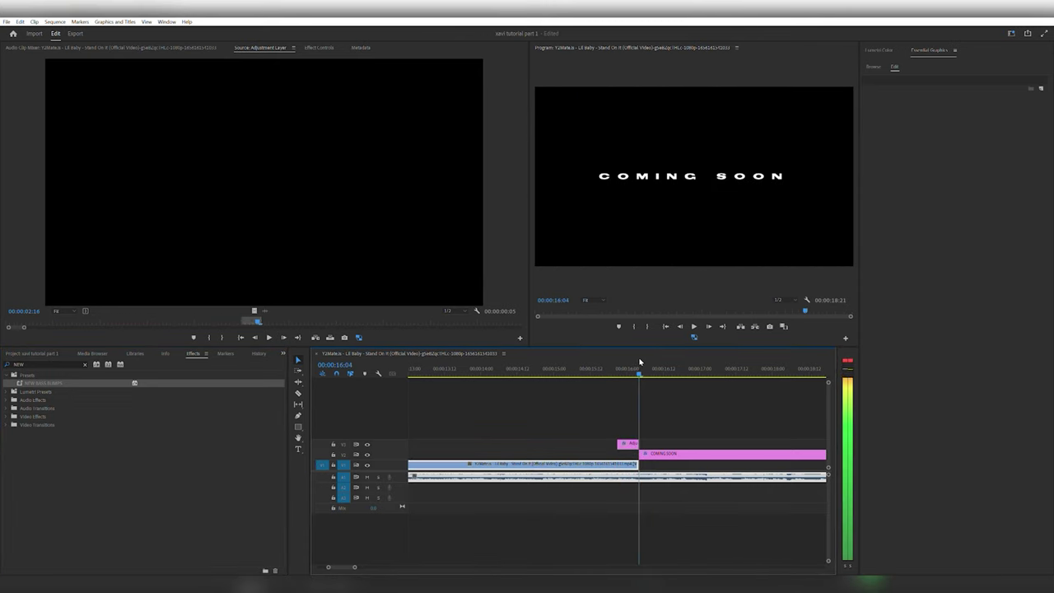
key("c")
left_click(642, 472)
key("v")
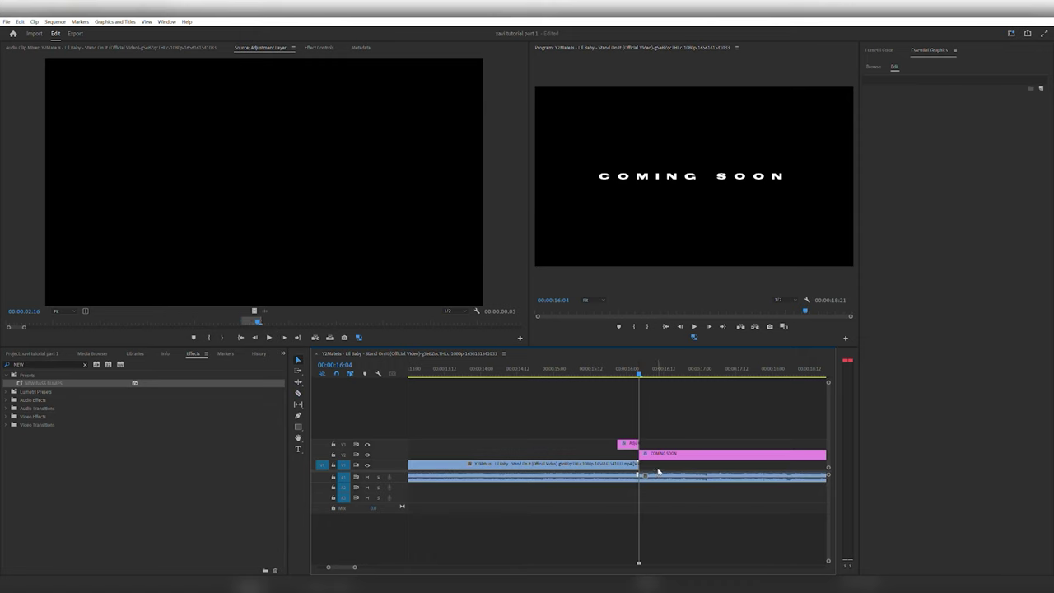
Search the effects for "LOWPASS", apply Lowpass to the audio piece under the COMING SOON title and play from 00:00:15:17
left_click(660, 471)
left_click_drag(33, 364, 3, 346)
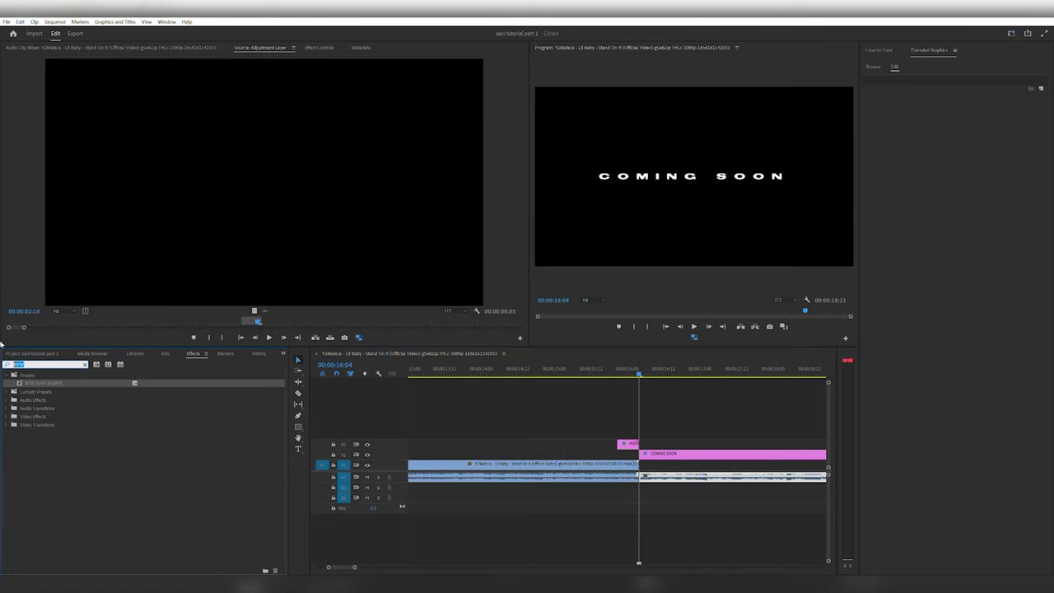
key("BackSpace")
type("LOwpa")
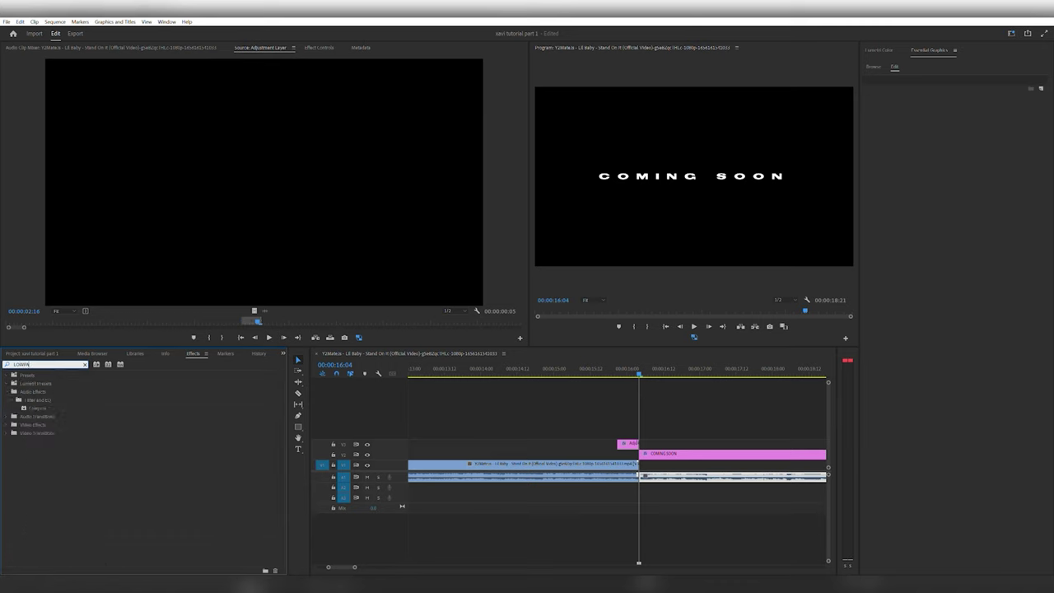
left_click(57, 416)
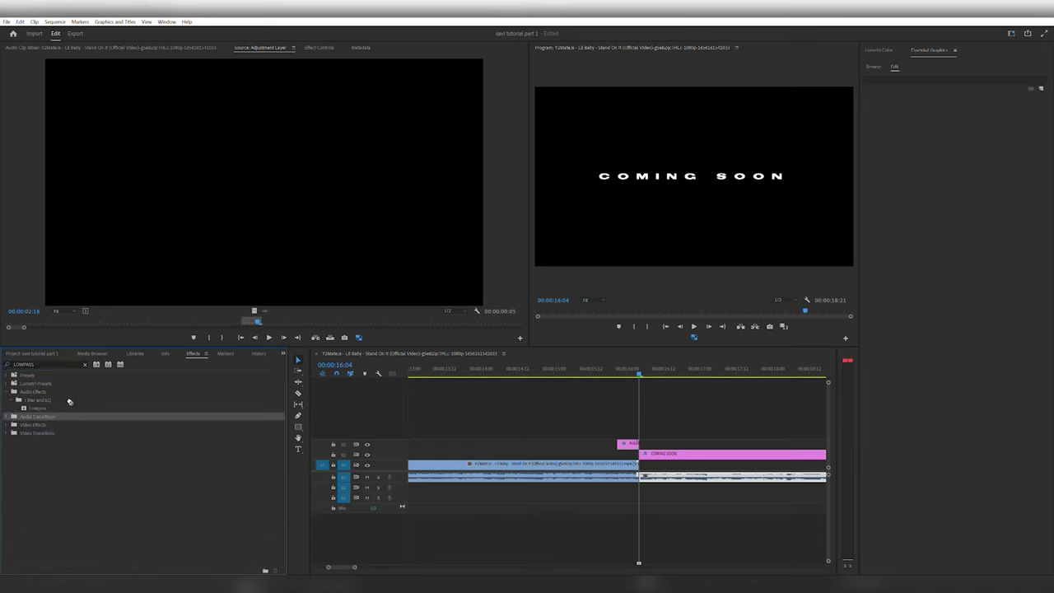
left_click_drag(63, 407, 683, 475)
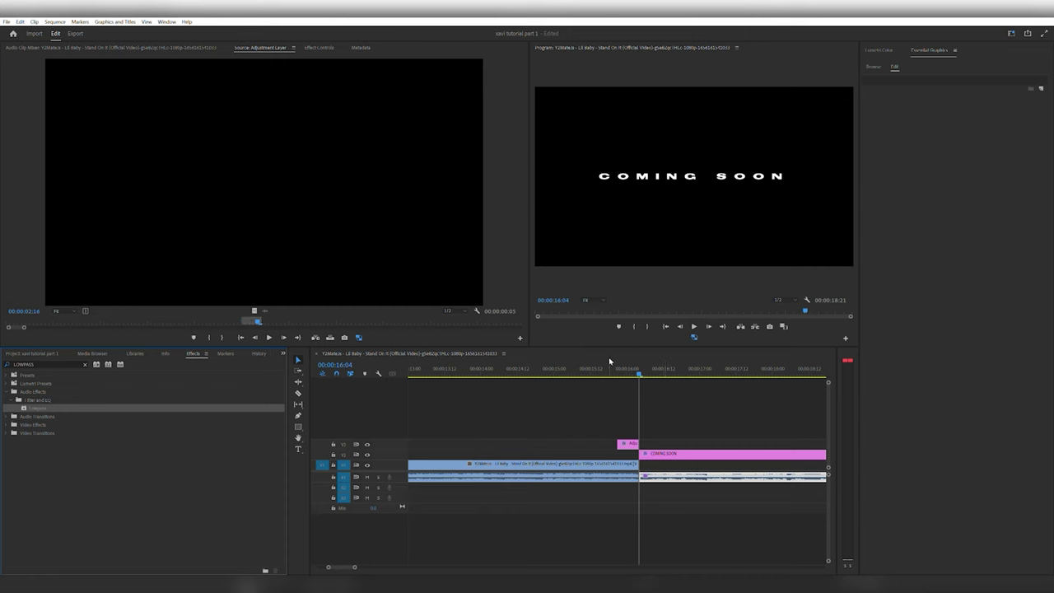
left_click(607, 363)
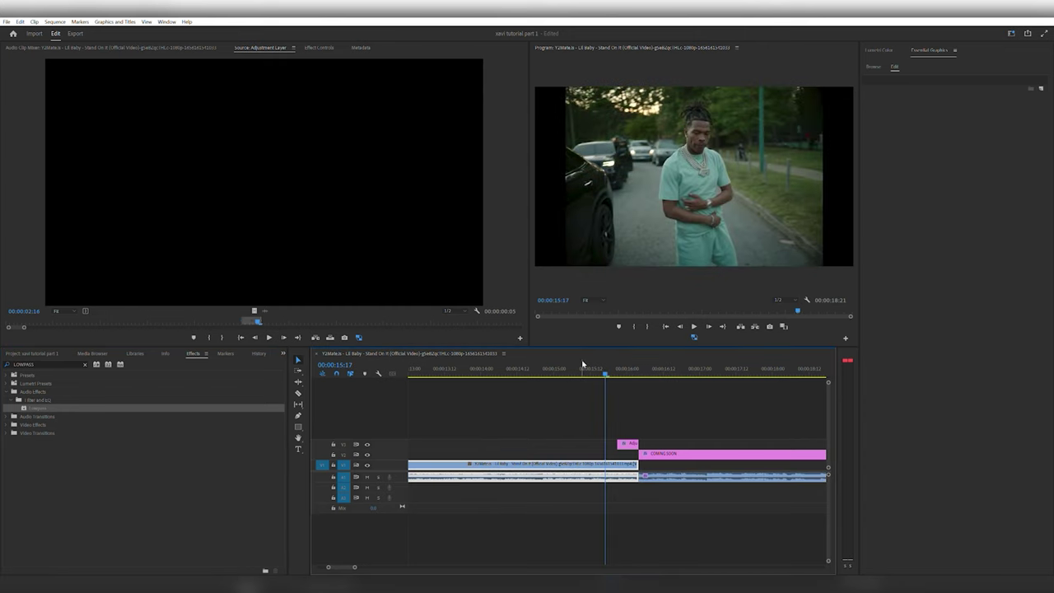
key("space")
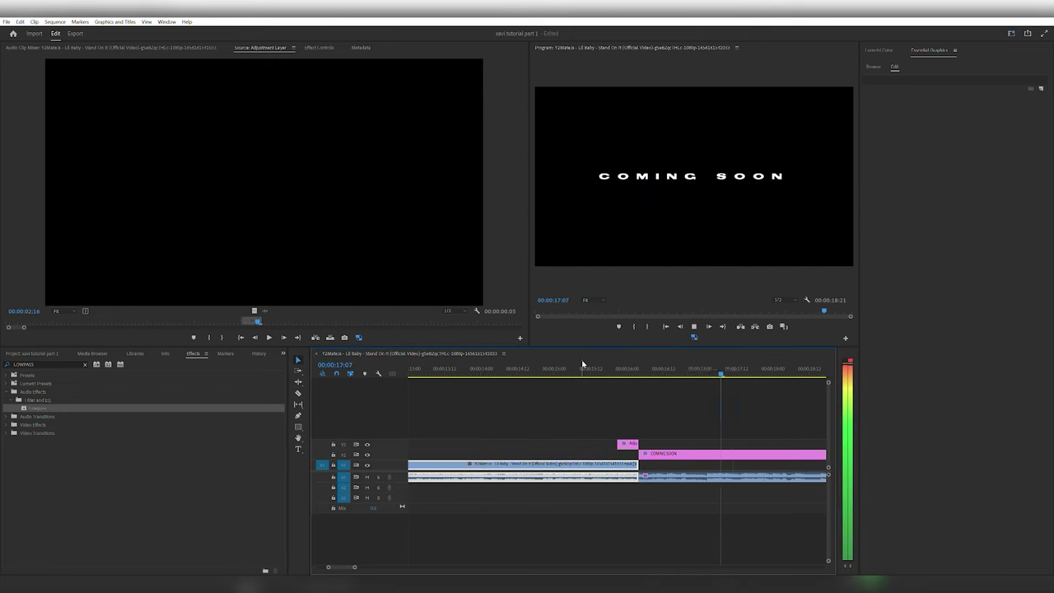
key("space")
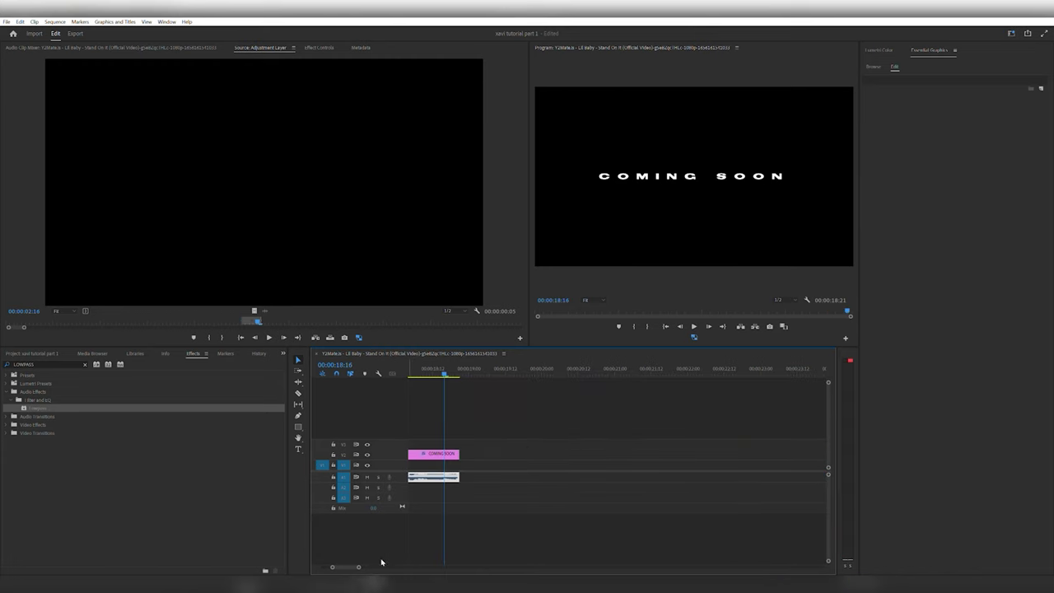
Move the COMING SOON title down to V1 and the short adjustment layer to V2
mouse_move(360, 566)
left_mouse_down()
mouse_move(392, 555)
mouse_move(370, 557)
left_mouse_up()
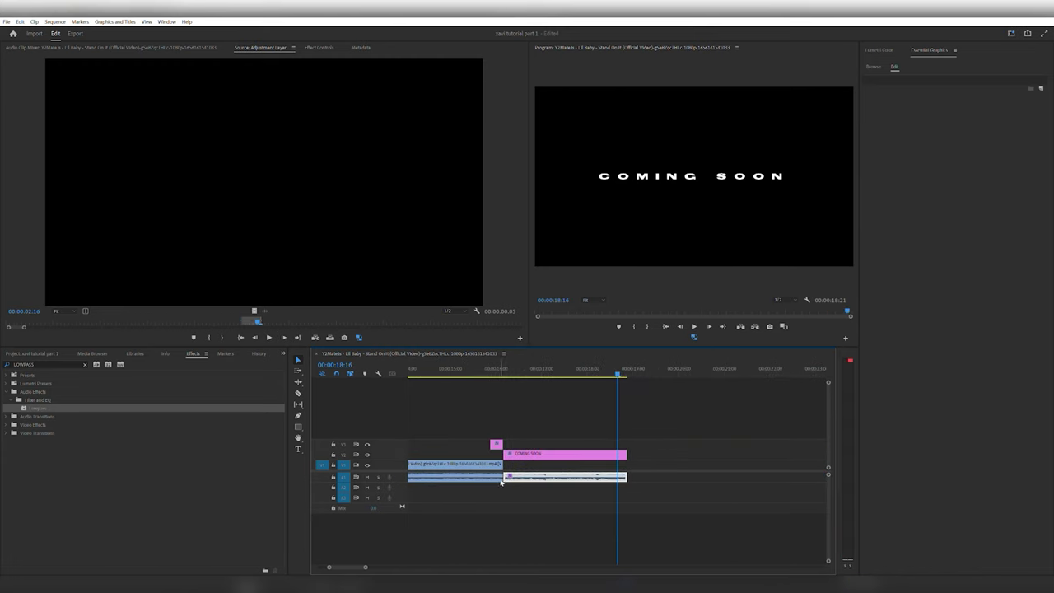
left_click(526, 455)
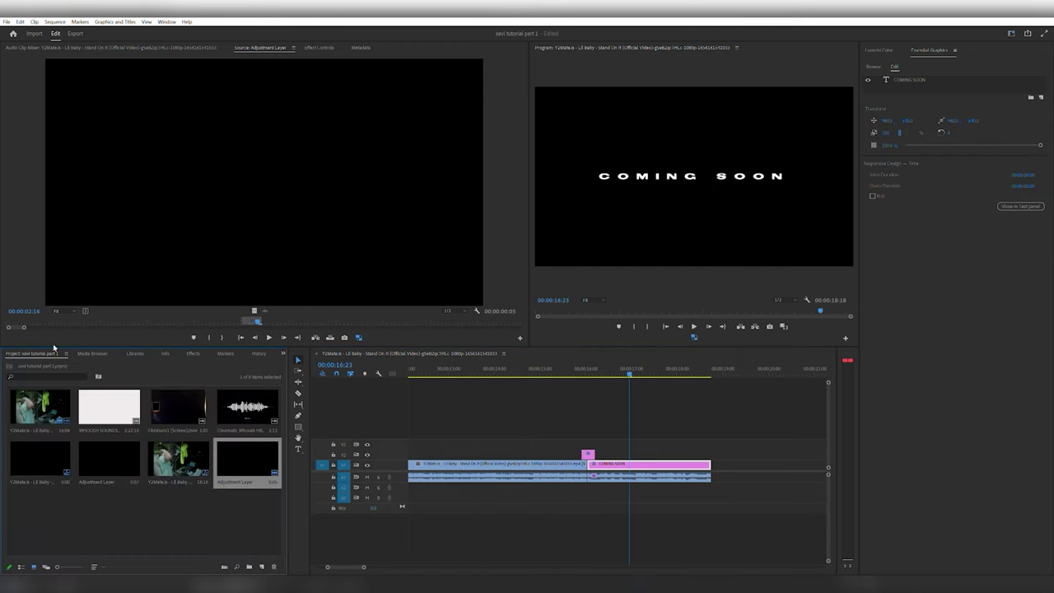
Open the Cinematic Whoosh Hit sound, preview its marked section and place its audio on A2 at the title's start
double_click(239, 399)
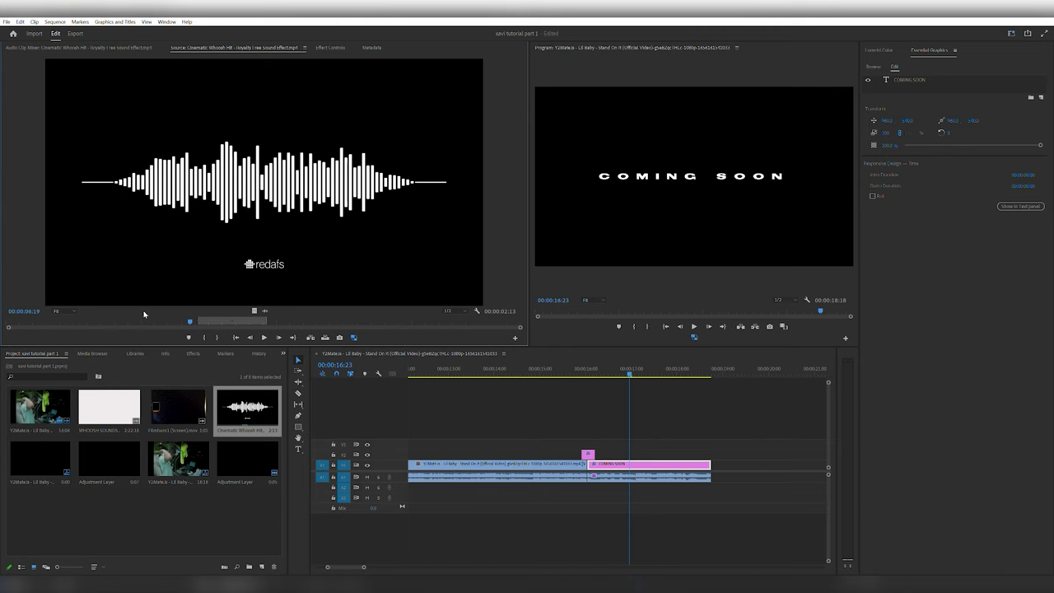
left_click_drag(143, 317, 197, 320)
key("space")
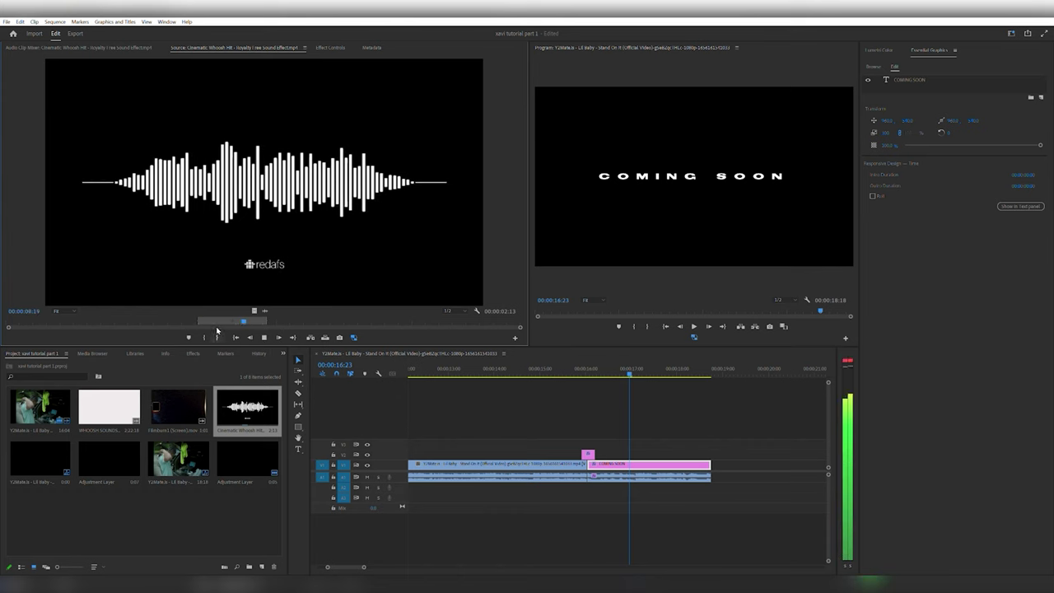
key("space")
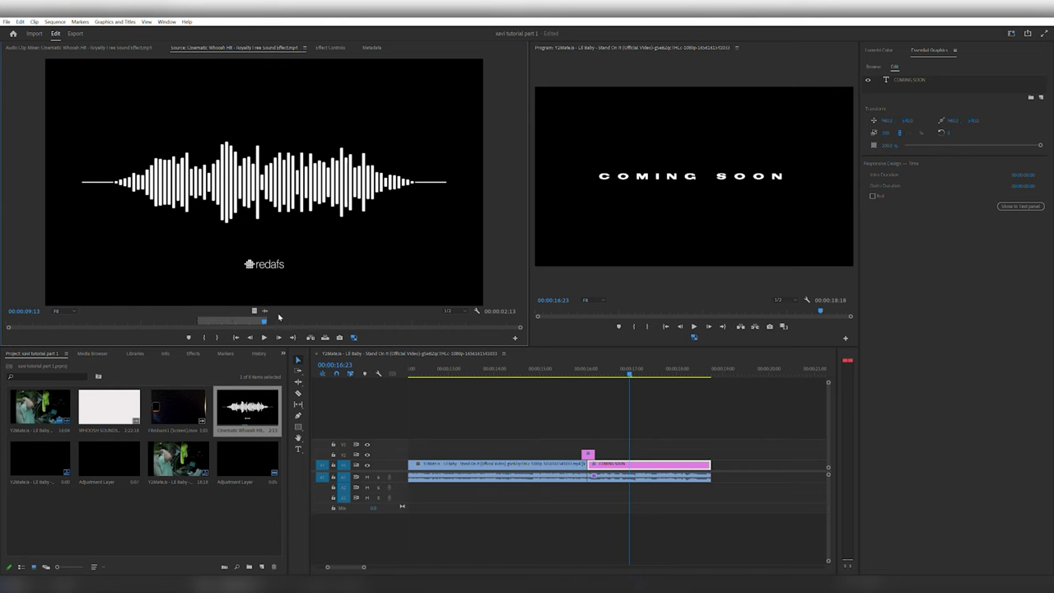
left_click_drag(270, 307, 591, 484)
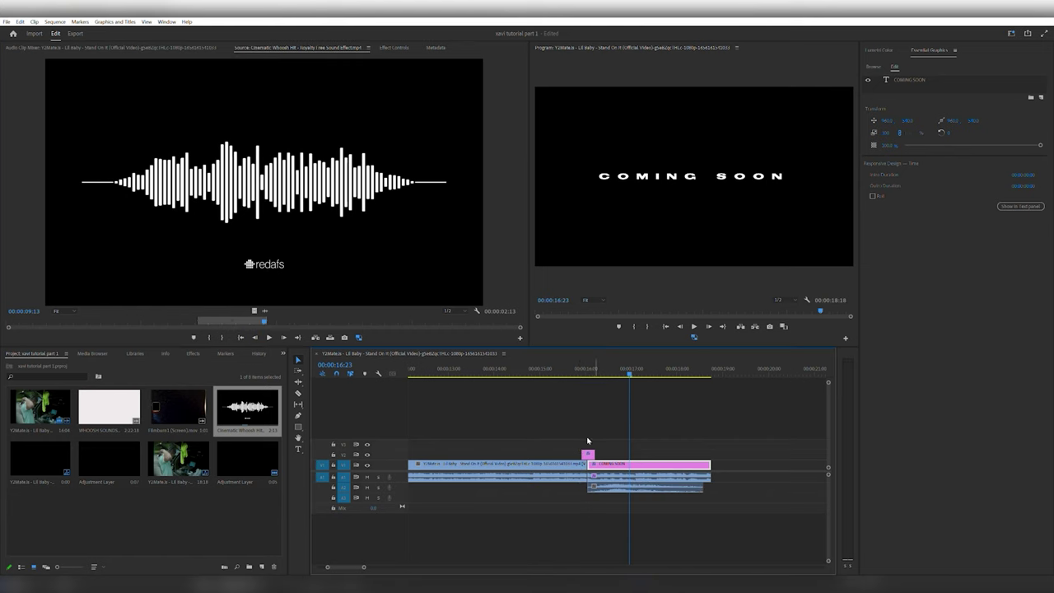
Play the transition into the title, move the whoosh on A2 earlier to start before the title, and replay from 00:00:14:15
left_click(583, 368)
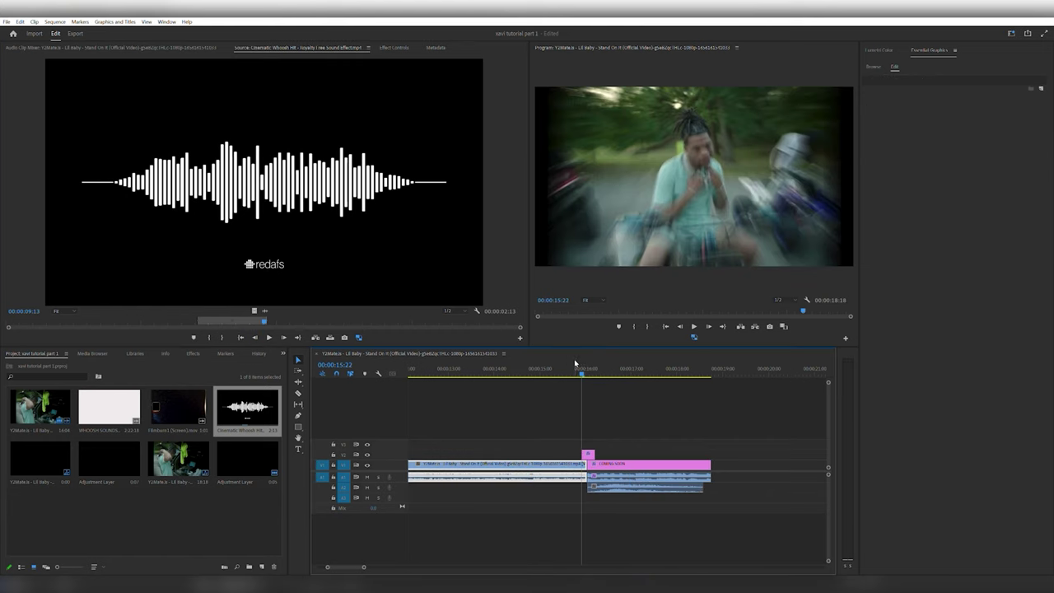
key("space")
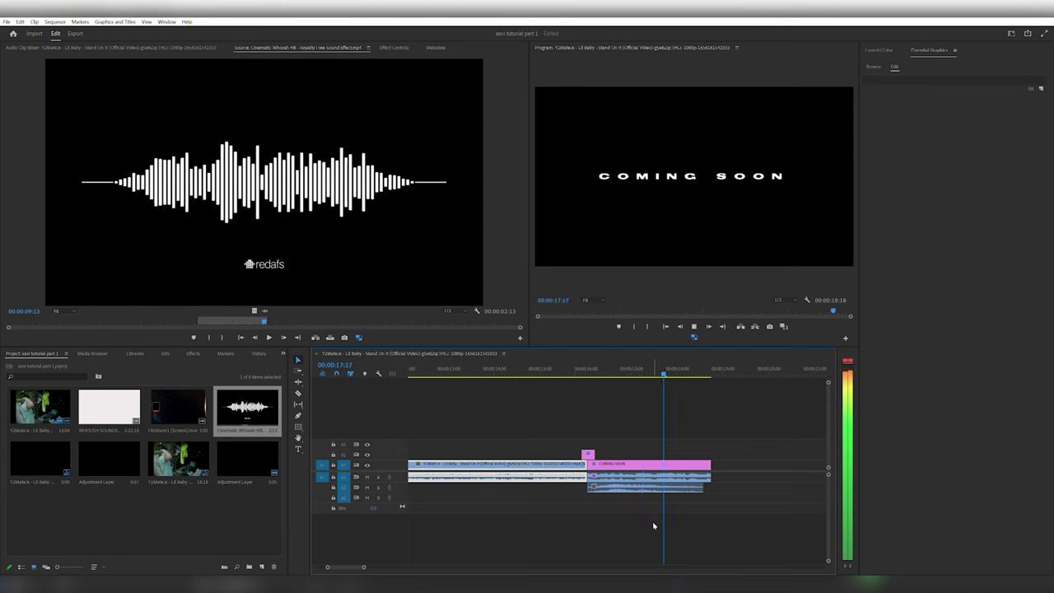
key("space")
left_click_drag(661, 486, 624, 484)
left_click(523, 360)
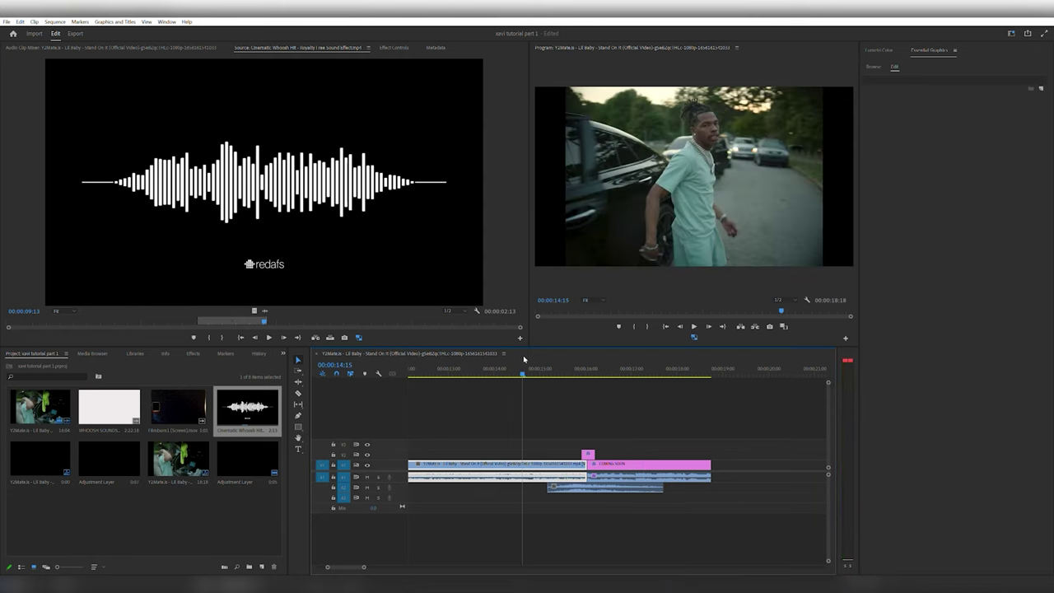
key("space")
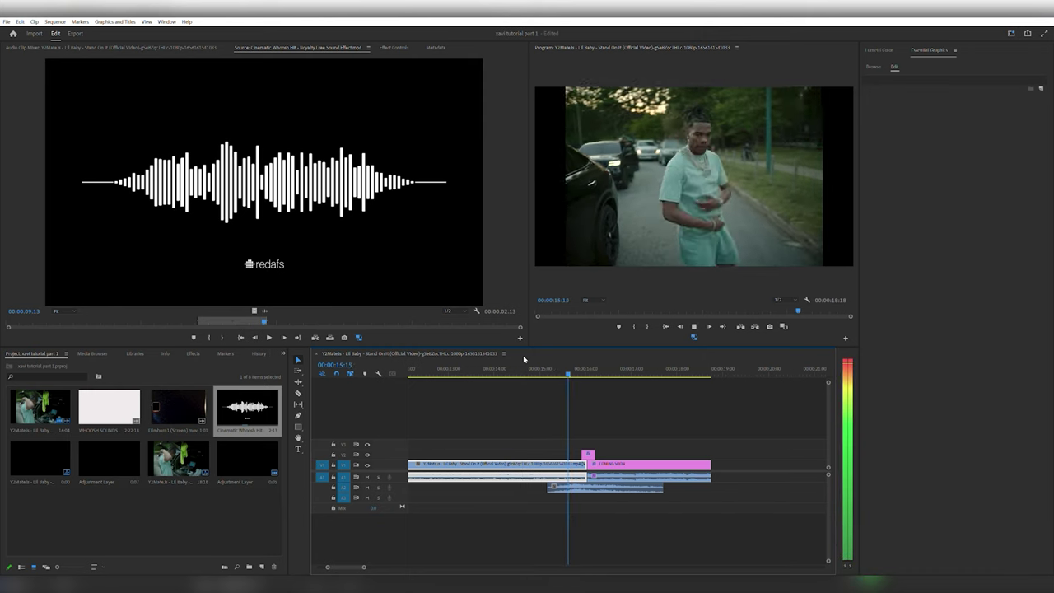
key("space")
Shift the whoosh on A2 slightly later and check its timing by playing from 00:00:14:21
left_click_drag(571, 484, 586, 485)
left_click(535, 363)
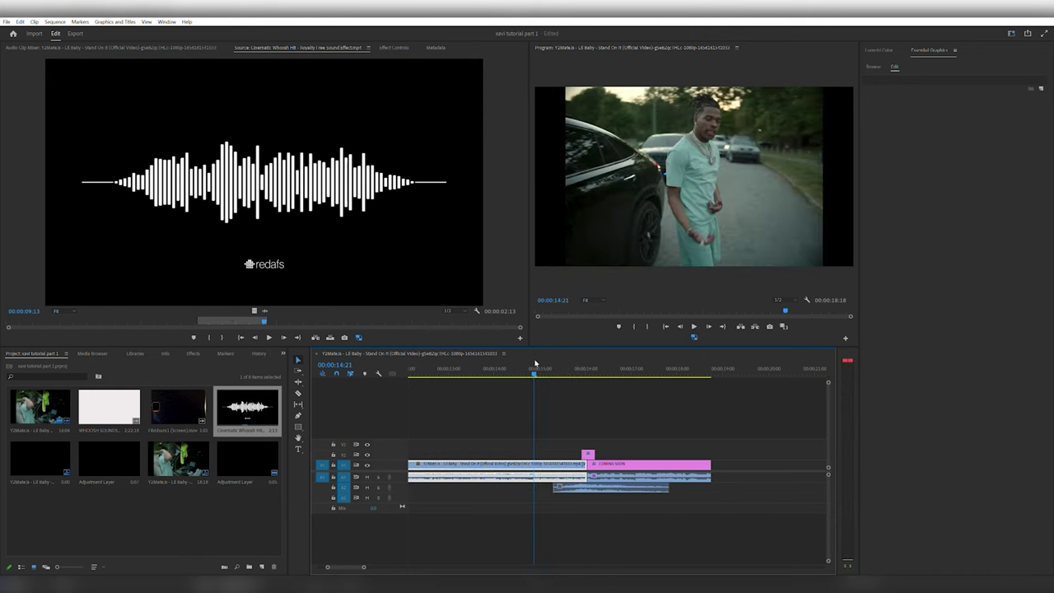
key("space")
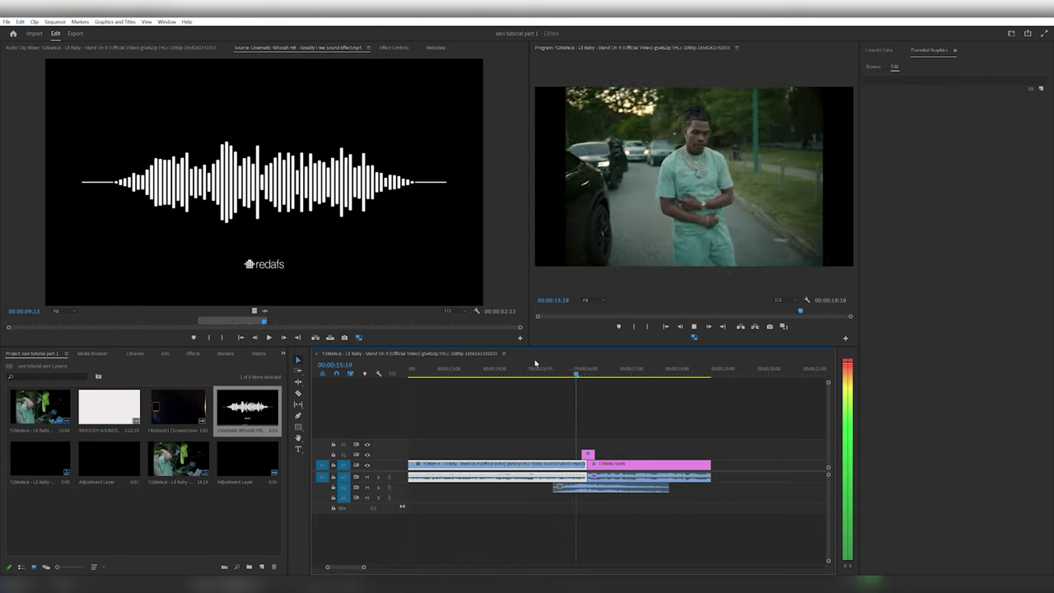
key("space")
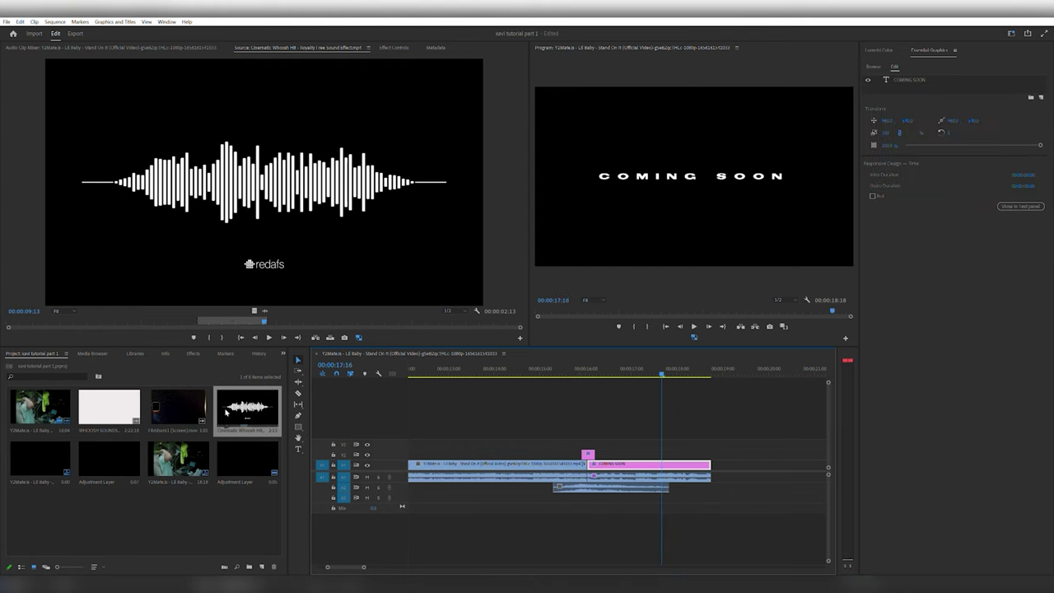
Open the Filmburn1 (Screen).mov clip, preview it and place only its audio on A3 at the title's start
double_click(178, 407)
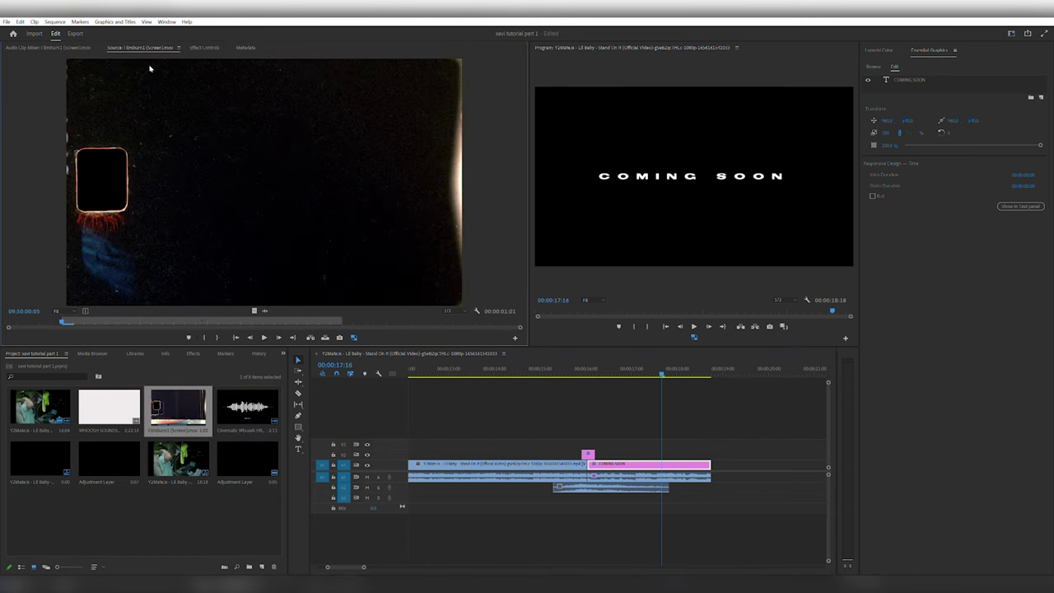
key("space")
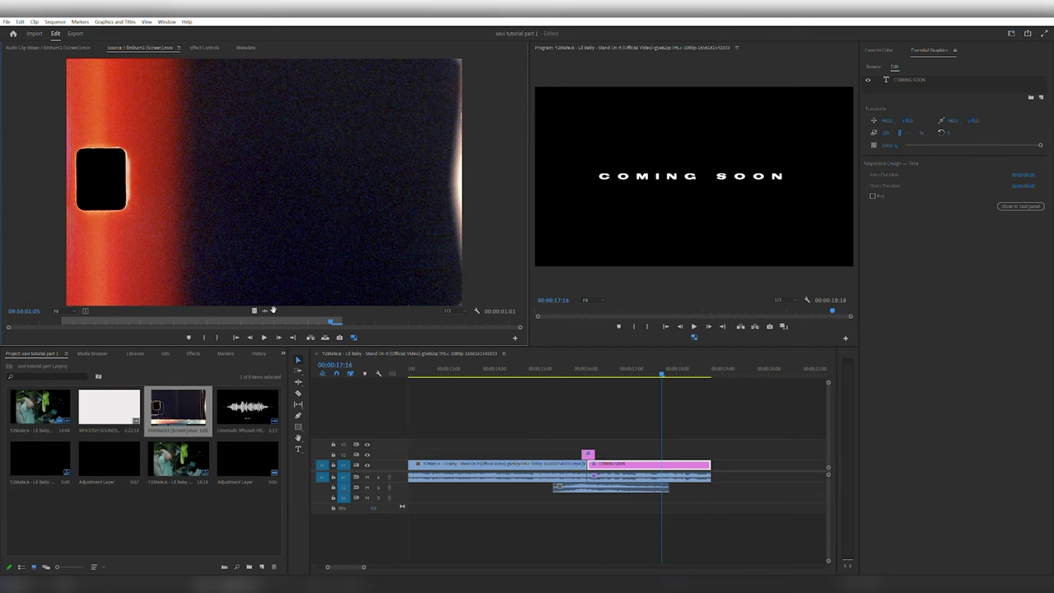
left_click_drag(273, 309, 589, 494)
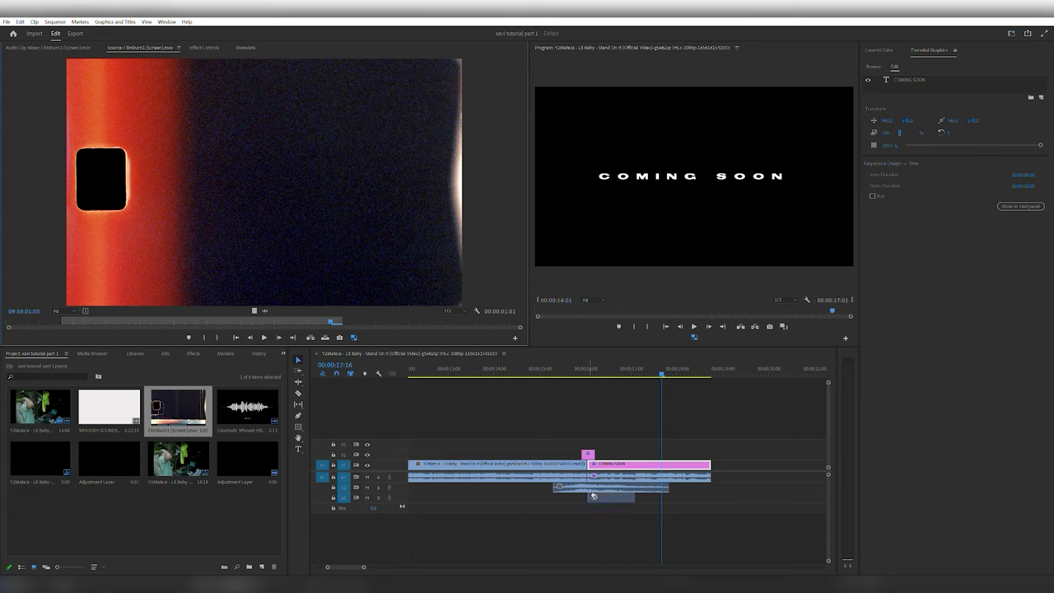
Raise the Audio 3 volume above 0 dB in the Audio Clip Mixer for the film burn sound under the title
left_click(598, 369)
left_click(619, 497)
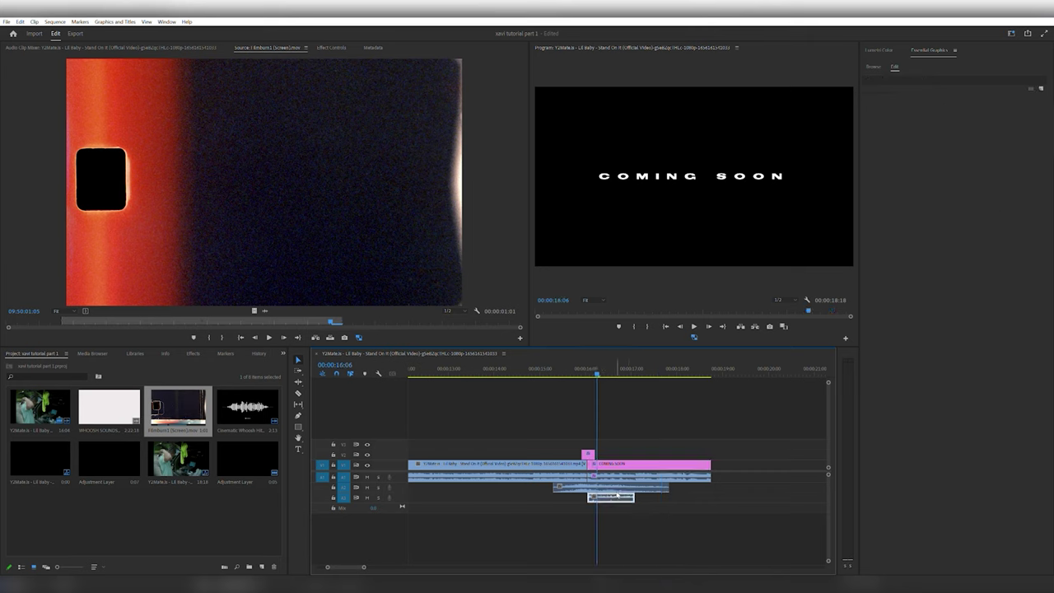
left_click(172, 46)
key("space")
left_click_drag(97, 158, 97, 129)
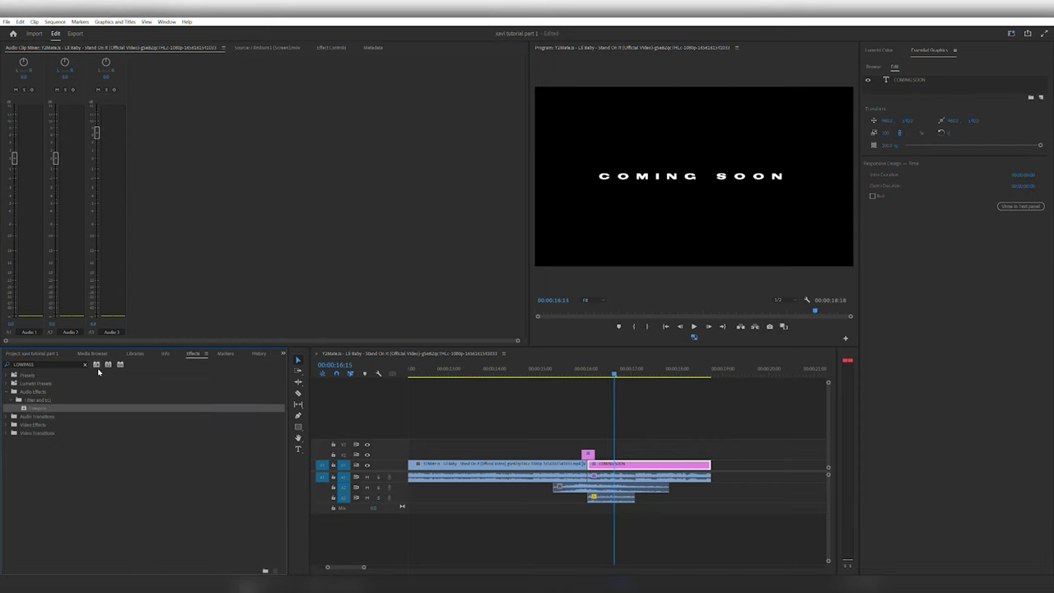
Search the effects for "GLITCH" and apply uni.Glitch Transition to the start of the COMING SOON title
left_click_drag(51, 364, 3, 357)
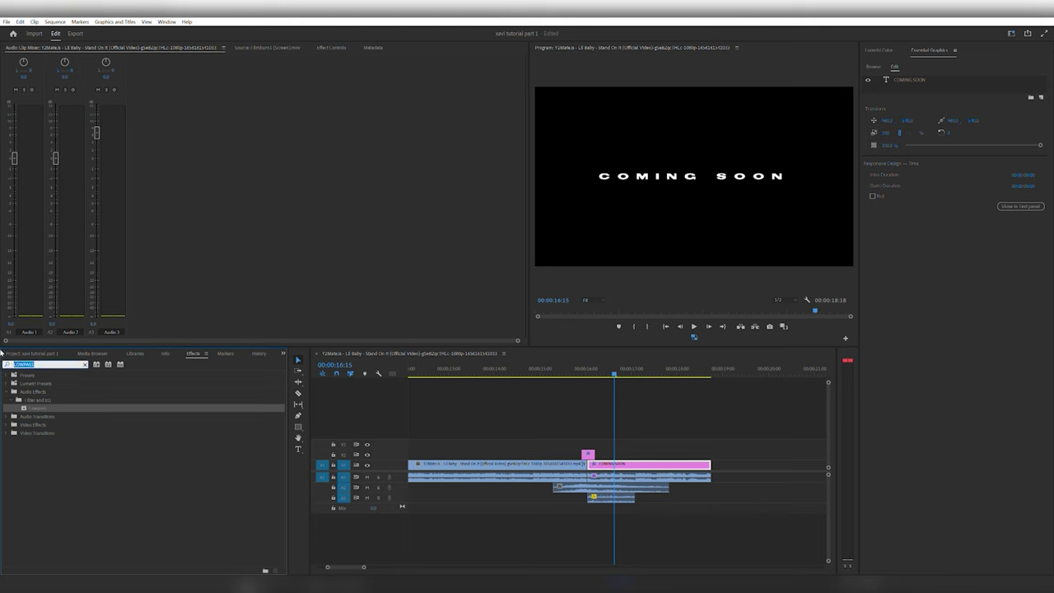
key("BackSpace")
type("GLITCH")
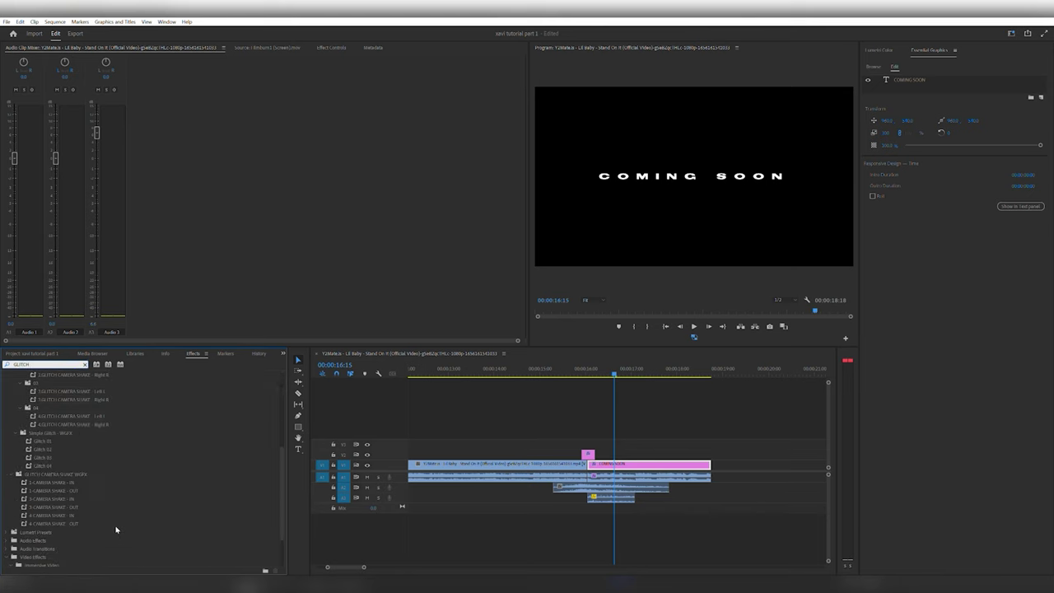
scroll(115, 527, "down", 10)
left_click_drag(59, 561, 594, 463)
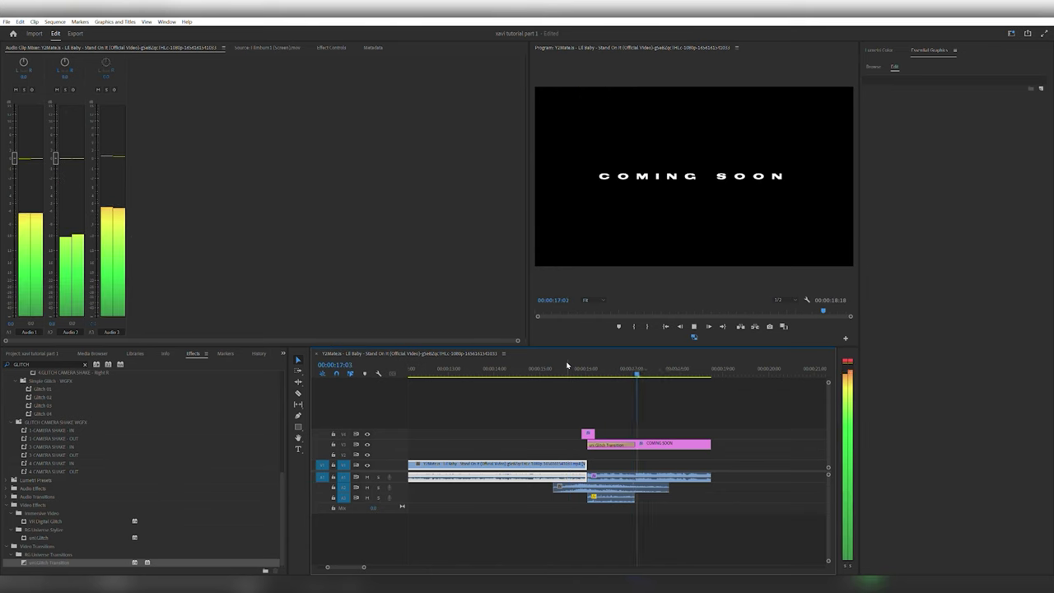
Play the glitch transition at the title's start and shorten it slightly
left_click(595, 368)
key("space")
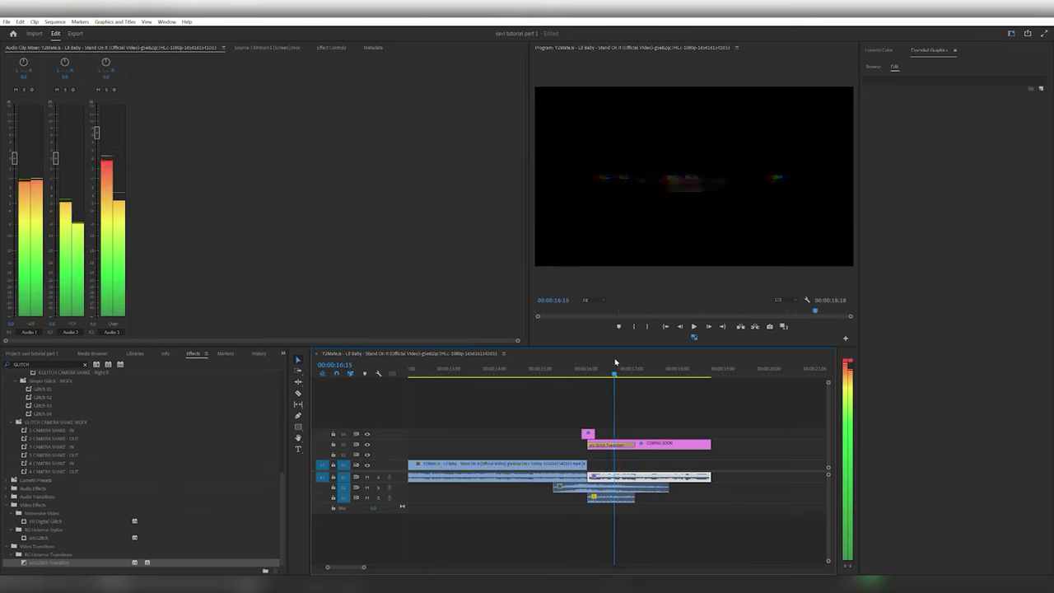
key("space")
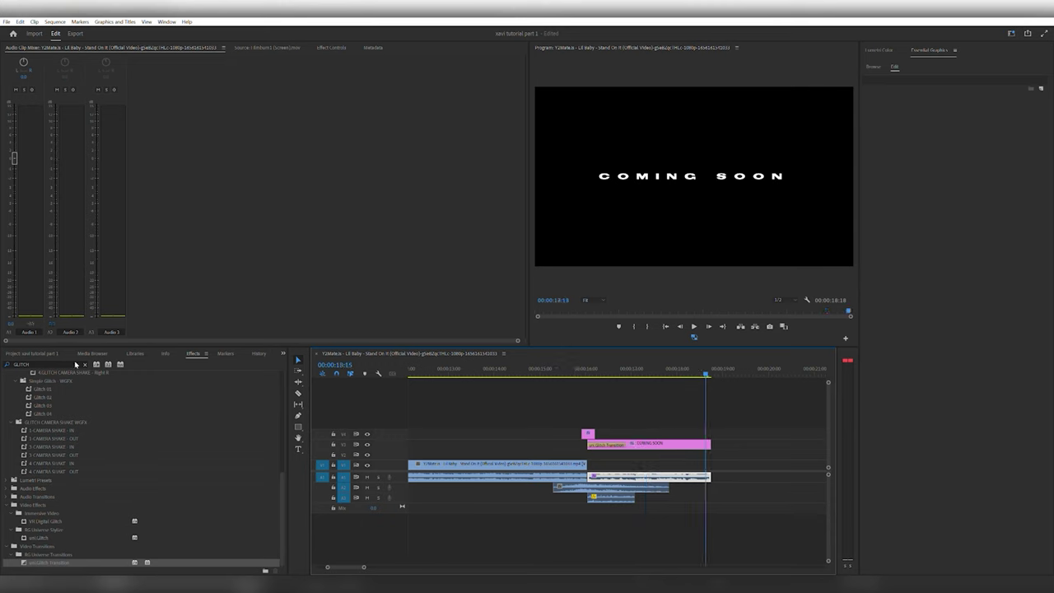
Search the effects for "ADD", apply Additive Dissolve to the end of the COMING SOON title and play the fade
left_click_drag(76, 365, 1, 348)
type("ADD")
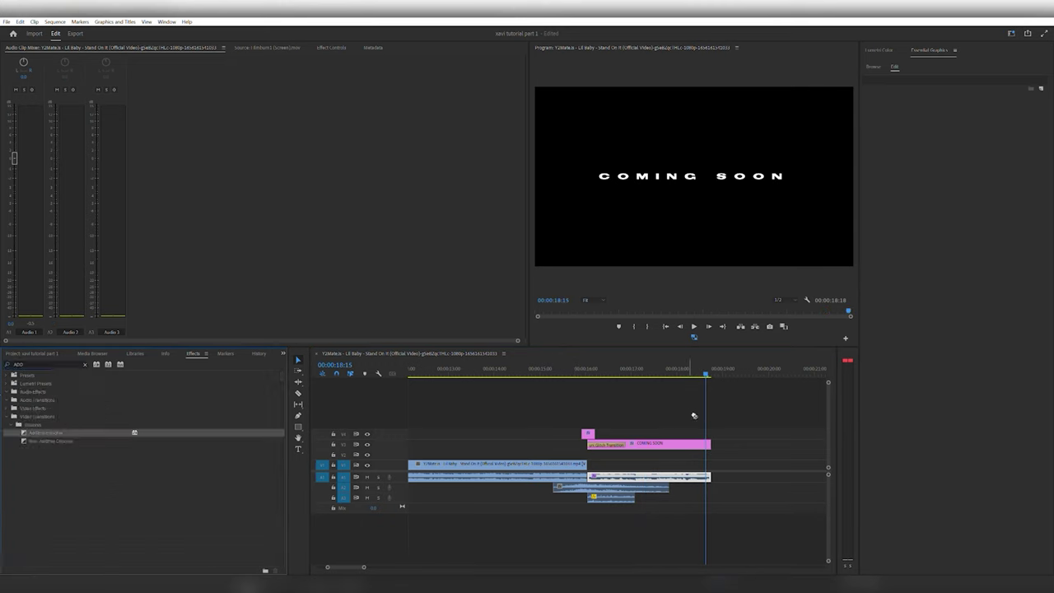
left_click_drag(693, 415, 708, 444)
left_click(655, 367)
key("space")
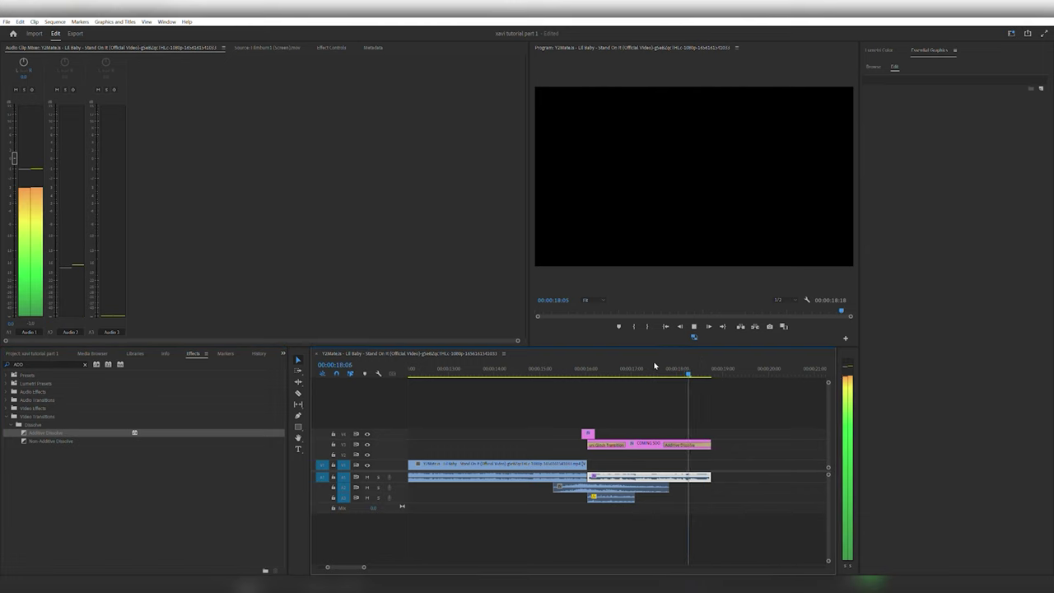
Search the effects for "CONST" and apply Constant Power to the end of the A1 audio under the title
left_click(83, 363)
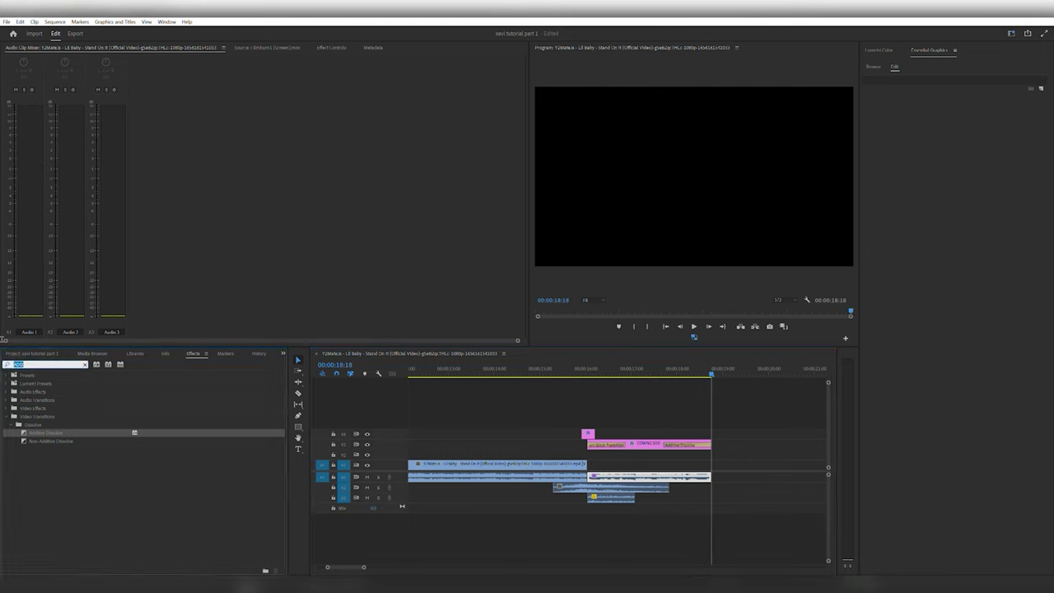
type("CONST")
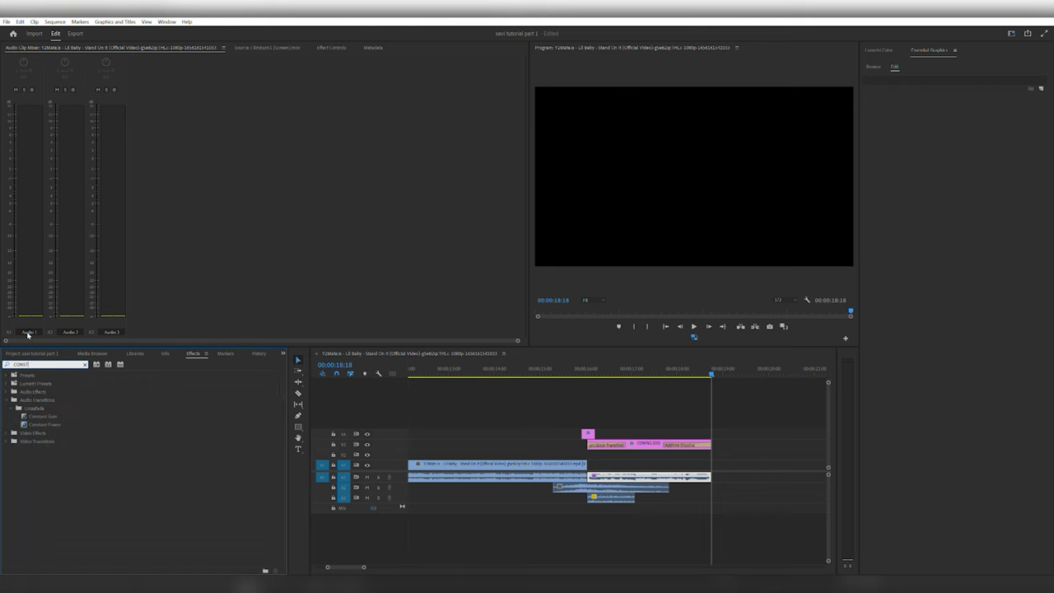
left_click_drag(50, 424, 704, 475)
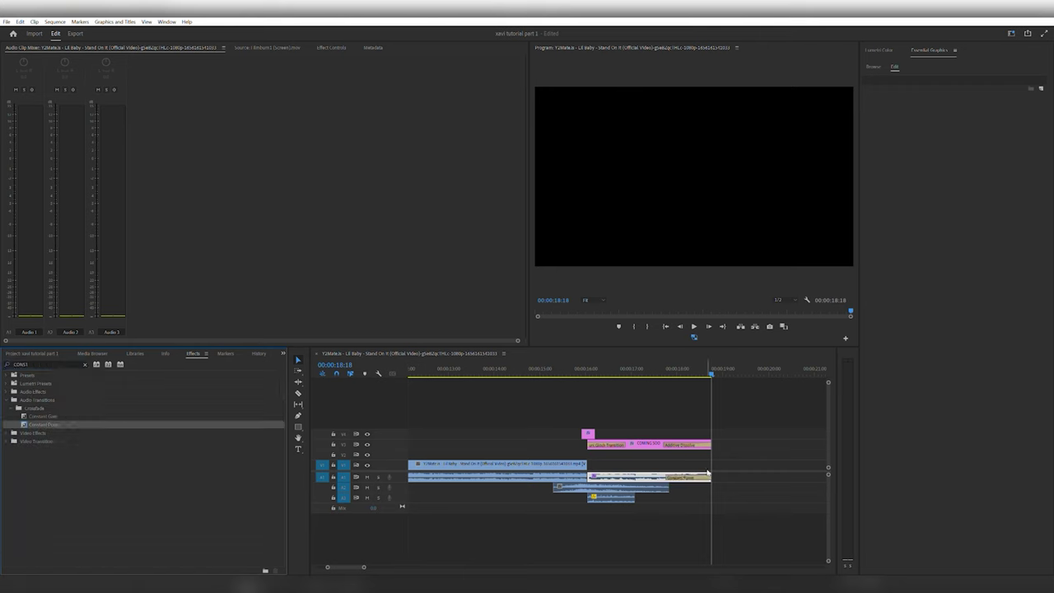
Search the effects for "HOL" and apply uni.Holomatrix II to the COMING SOON title, selecting the effect layer
left_click(639, 368)
key("minus")
left_click(622, 442)
left_click(915, 80)
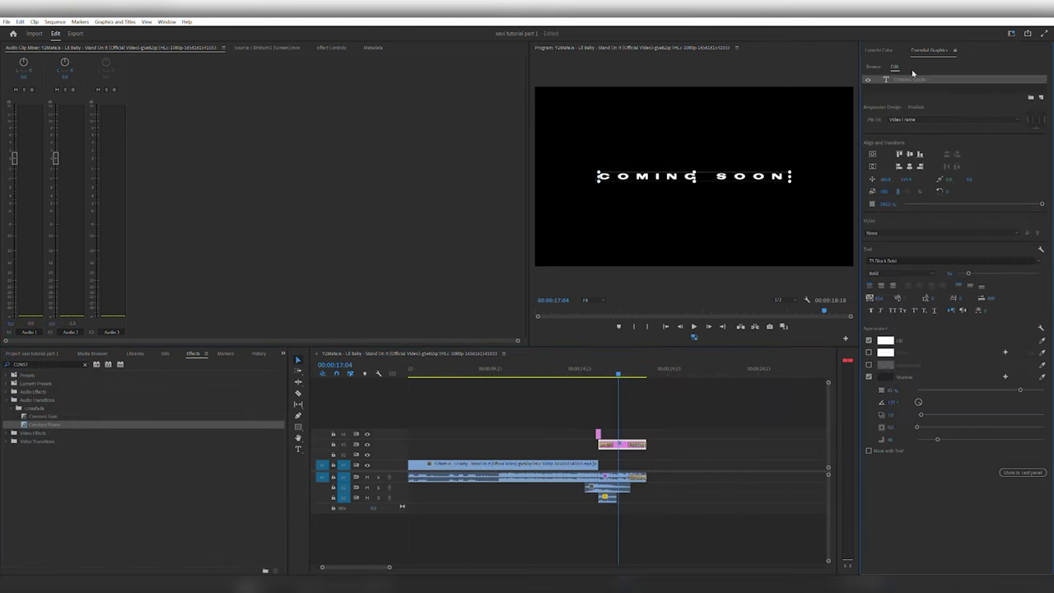
double_click(40, 363)
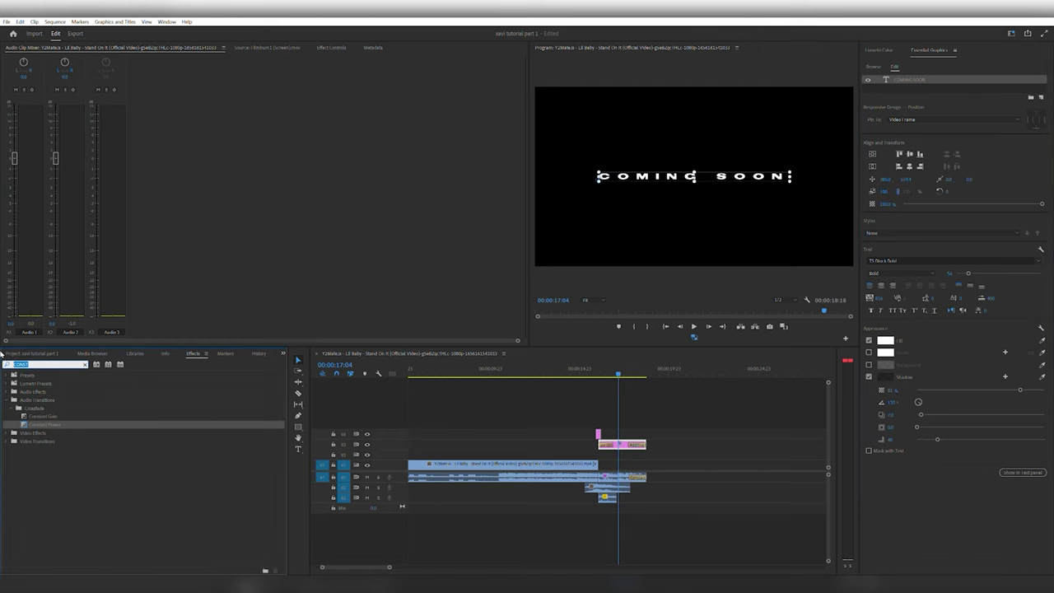
type("HOL")
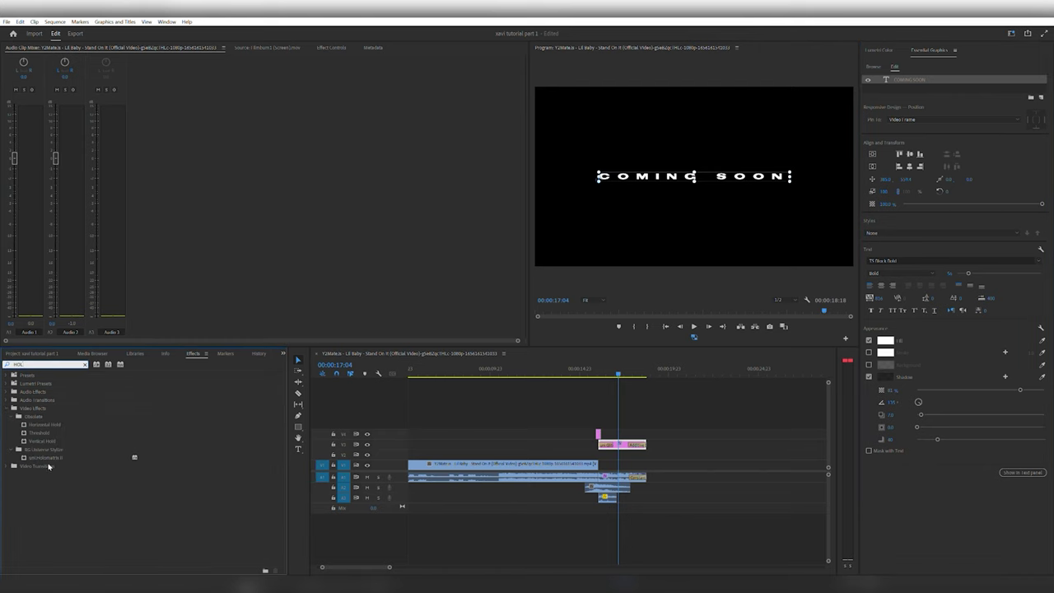
left_click_drag(57, 453, 635, 437)
left_click(906, 80)
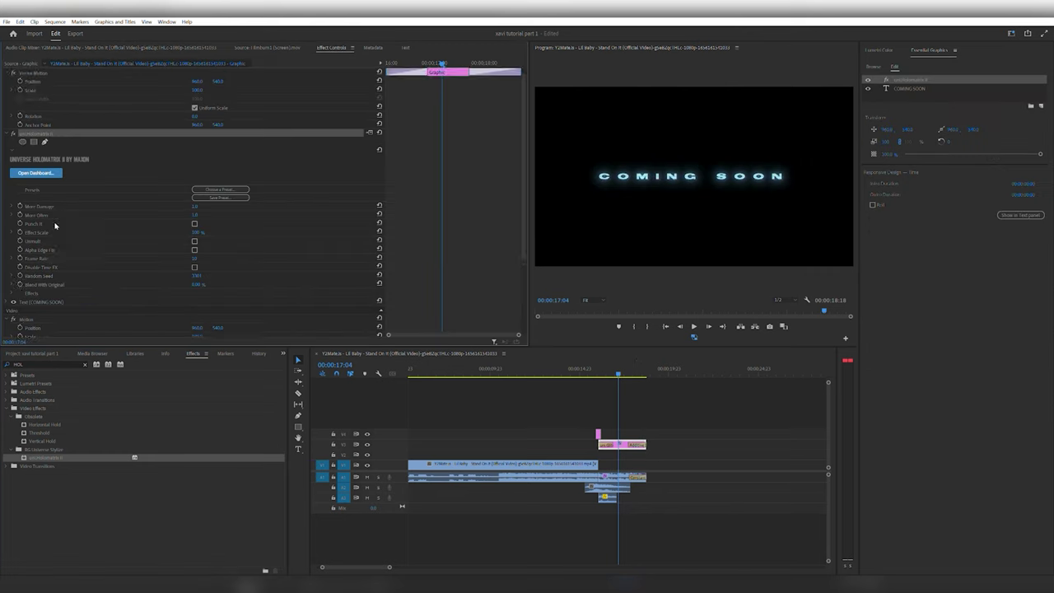
Edit the Highlights color in the Holomatrix Color/Brightness Settings of the COMING SOON title
left_click(11, 284)
scroll(68, 281, "down", 2)
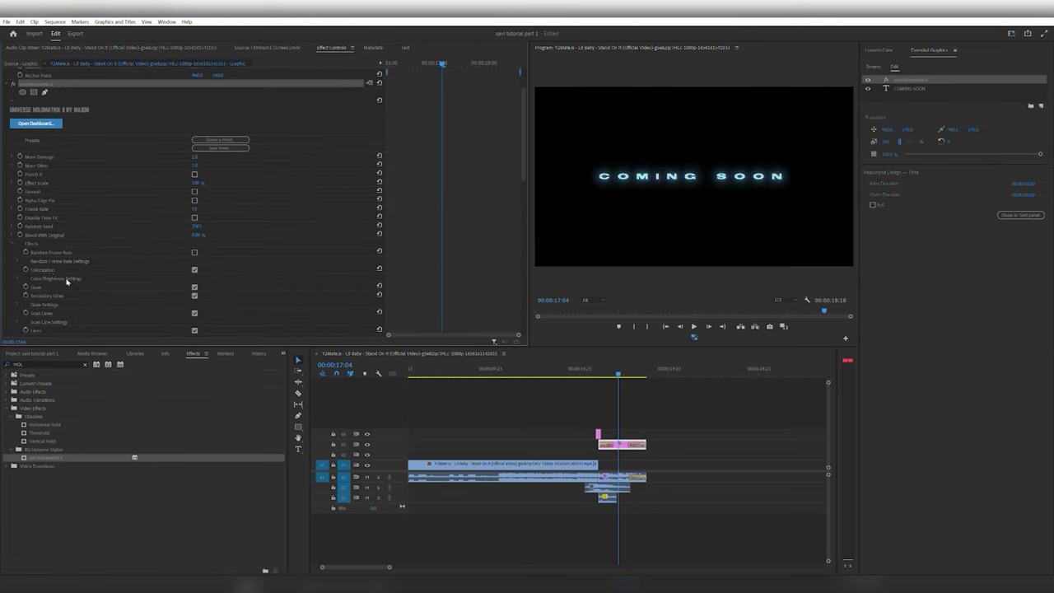
left_click(18, 277)
scroll(206, 292, "down", 1)
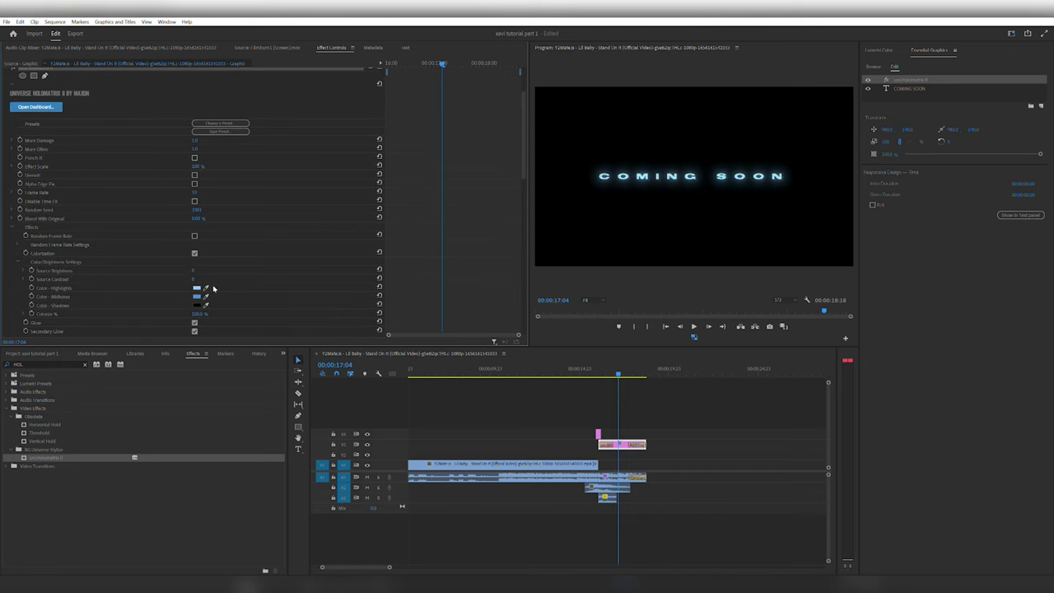
left_click(198, 288)
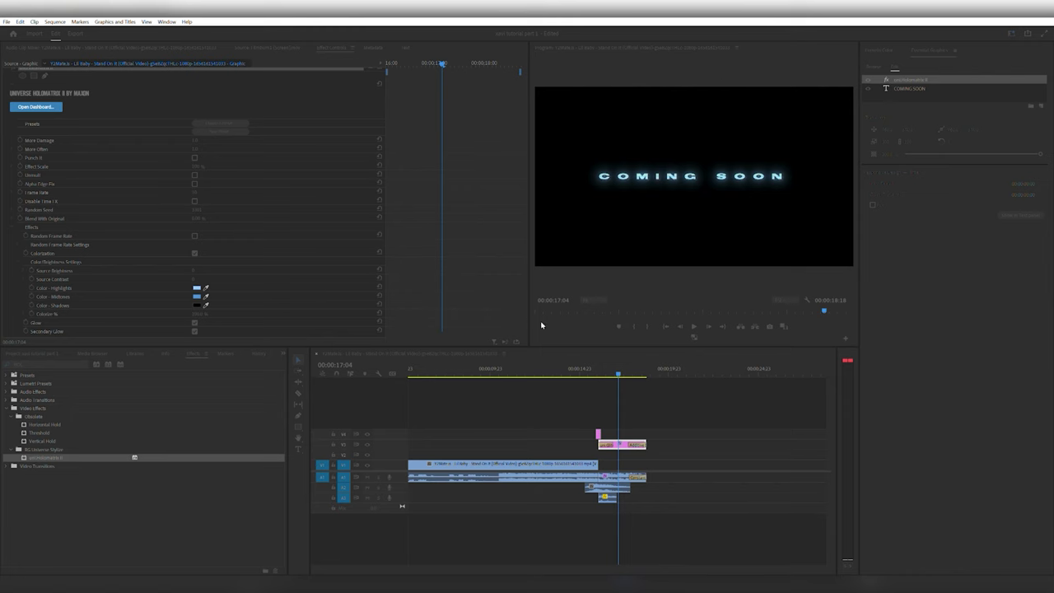
left_click(608, 239)
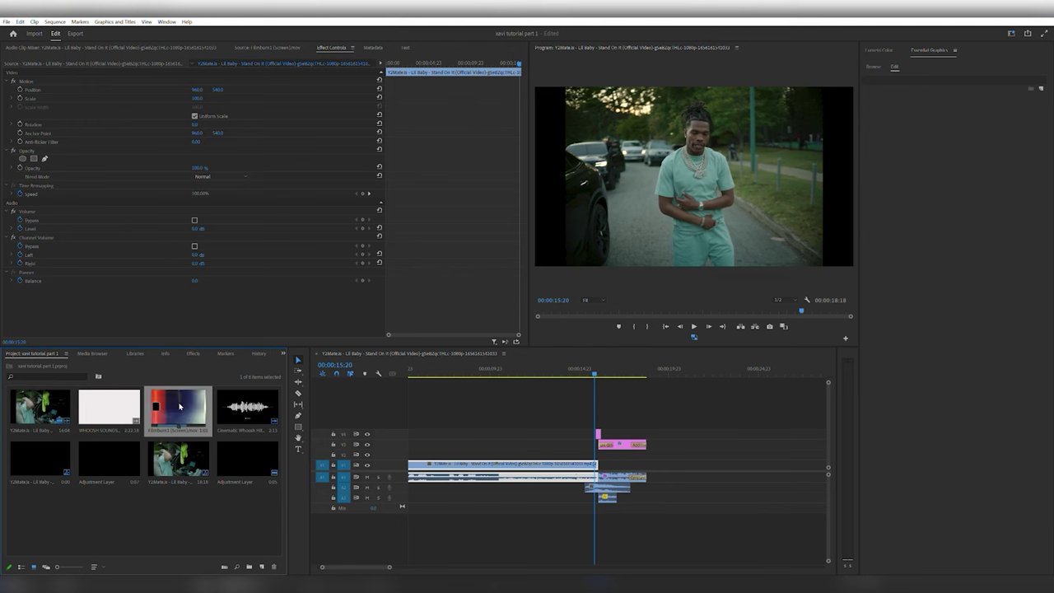
Mark an out point in the Filmburn1 (Screen).mov clip and place the short section on the track above the COMING SOON title
double_click(178, 406)
mouse_move(330, 321)
left_mouse_down()
mouse_move(469, 319)
mouse_move(423, 317)
left_mouse_up()
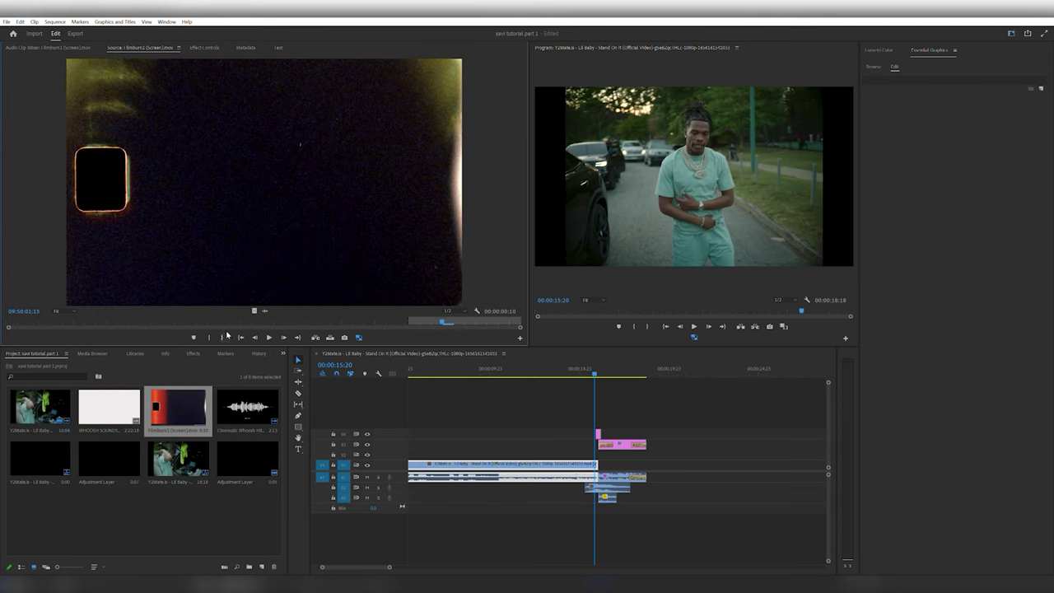
left_click(224, 337)
left_click_drag(262, 310, 611, 421)
left_click(607, 370)
left_click_drag(608, 369, 612, 369)
Change the blend mode of the film burn clip above the title
left_click(612, 423)
left_click(331, 47)
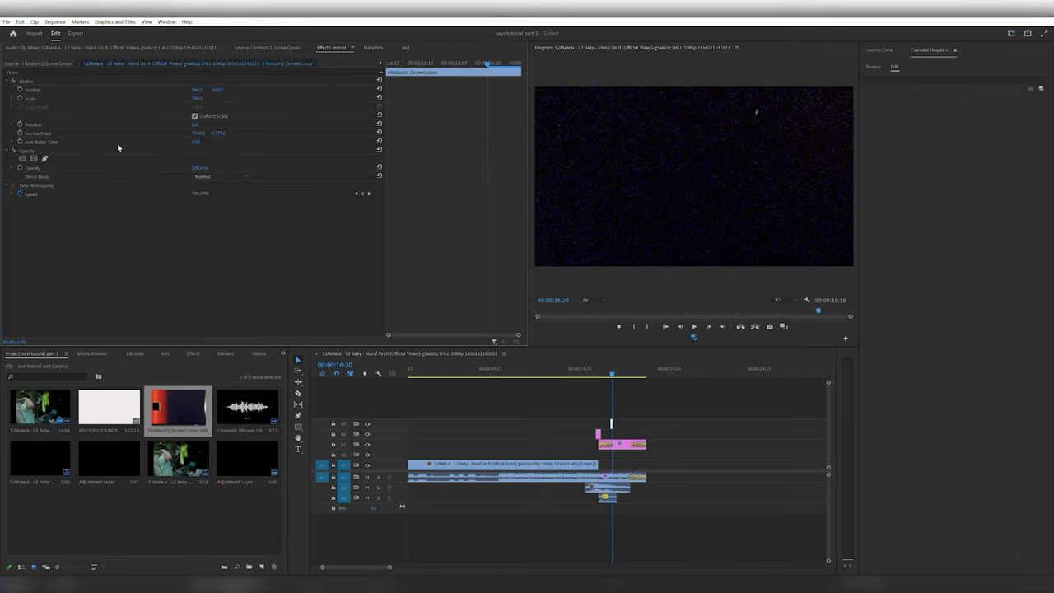
left_click(217, 182)
left_click(221, 175)
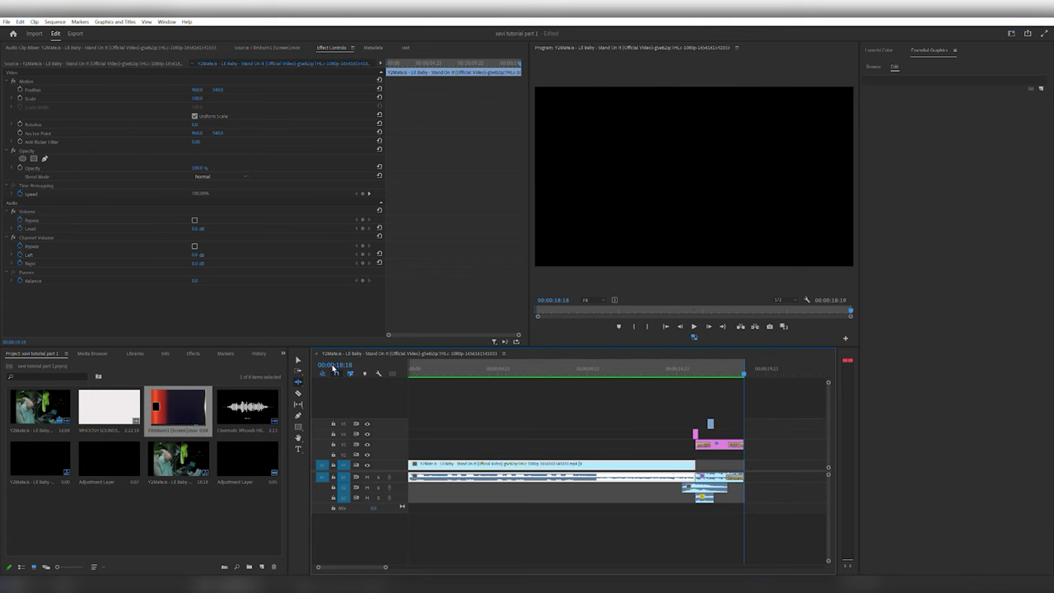
Create a new empty sequence in the project
left_click(552, 369)
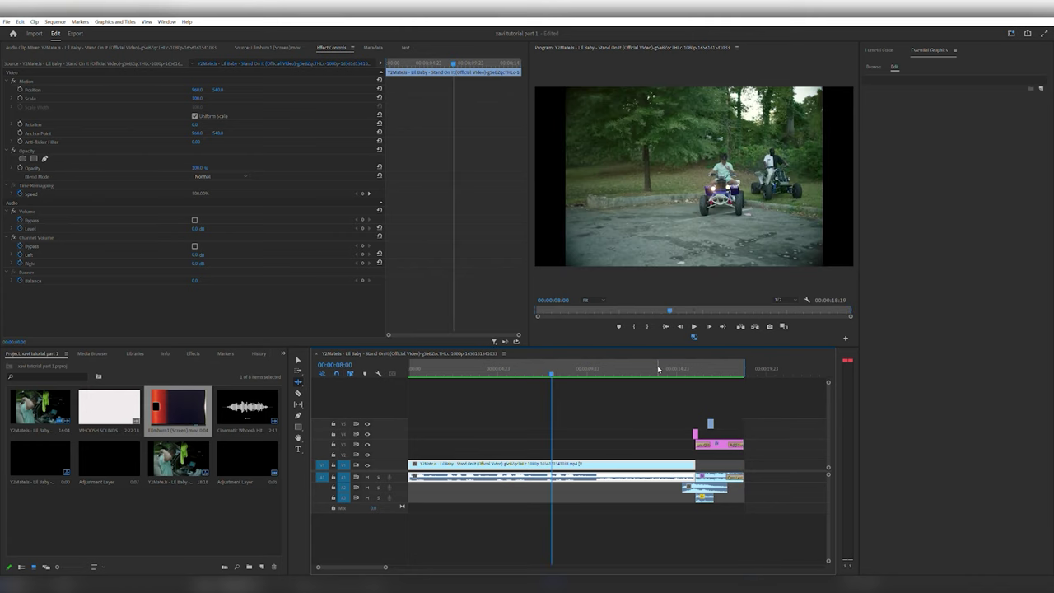
left_click(262, 567)
left_click(295, 478)
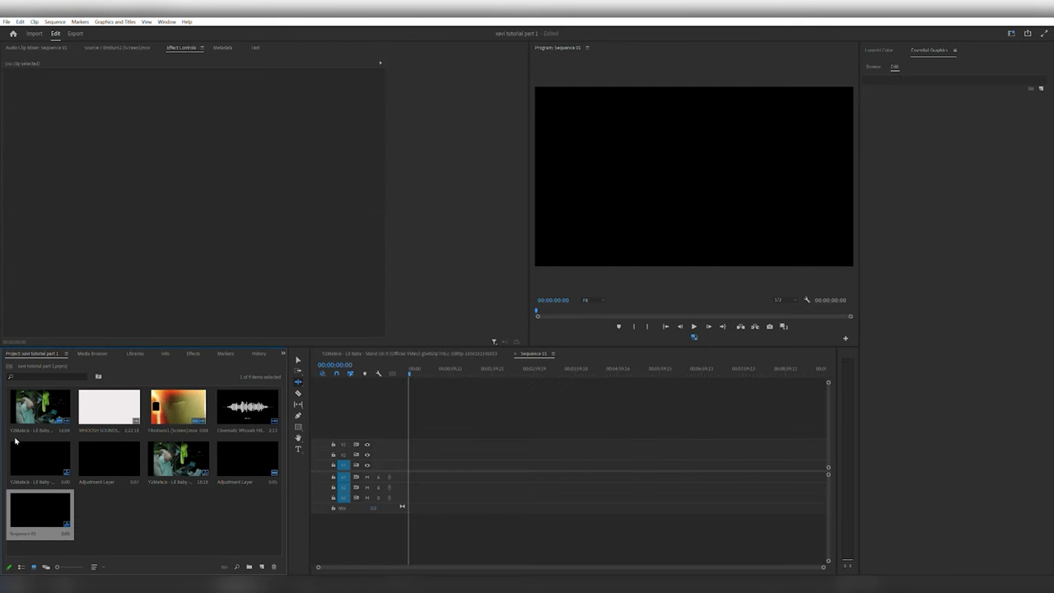
Mark an out point at 00:02:24:07 in the Lil Baby music video and place the clip at the start of Sequence 01
double_click(39, 412)
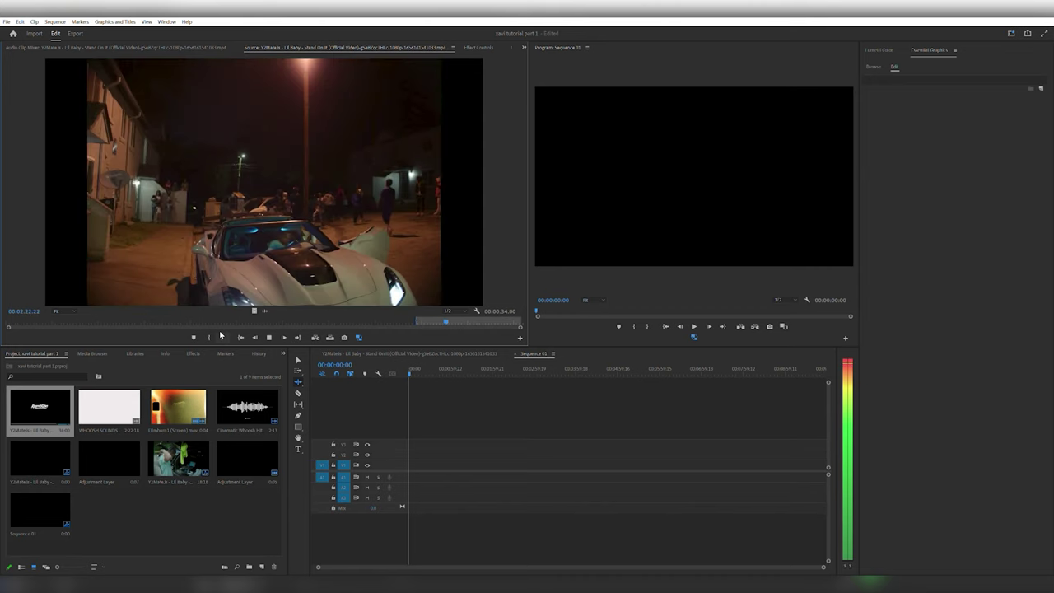
key("space")
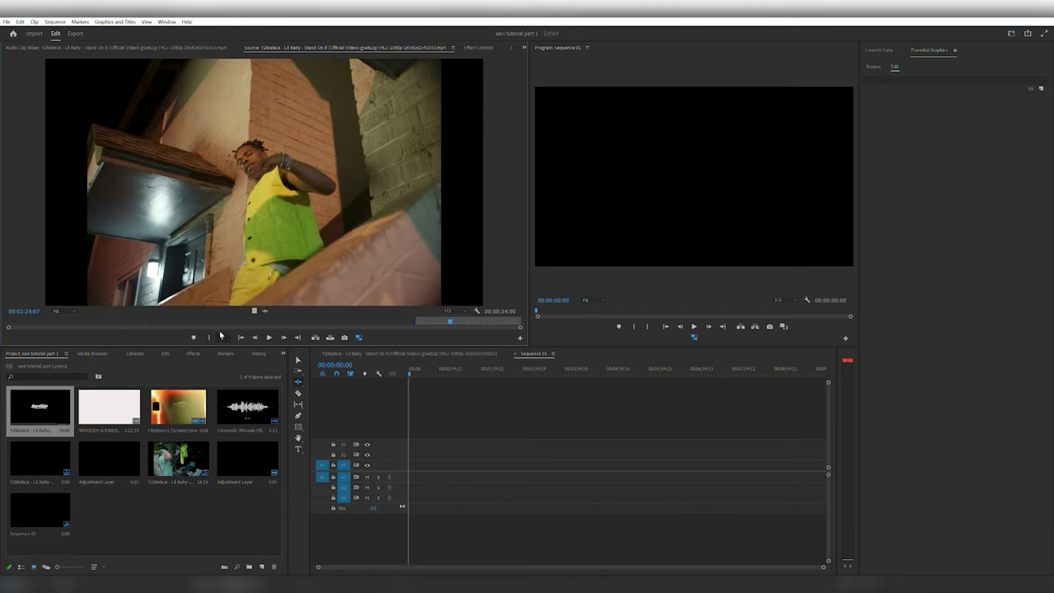
left_click(221, 336)
left_click_drag(301, 289, 412, 465)
left_click_drag(461, 367, 342, 366)
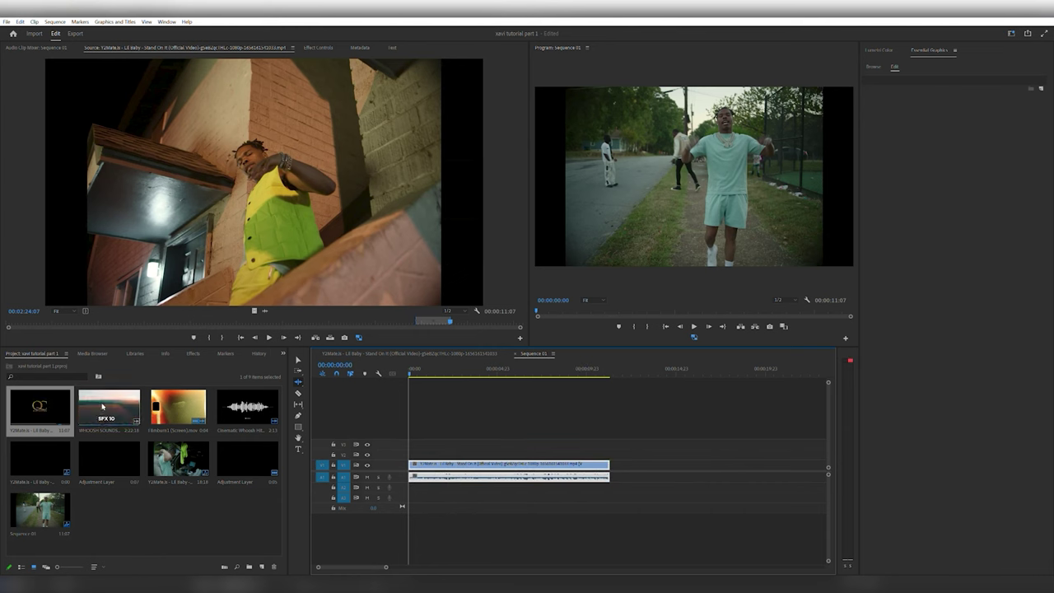
Add an "OUT NOW" text title over the video from 00:00:07:08 and centre it horizontally and vertically in the frame
double_click(102, 406)
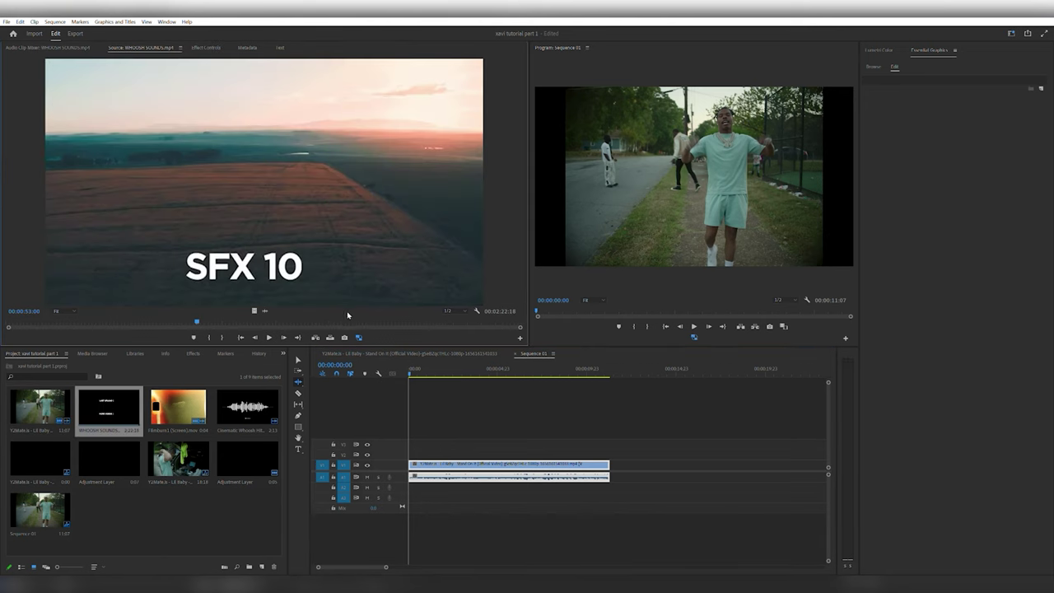
left_click(514, 368)
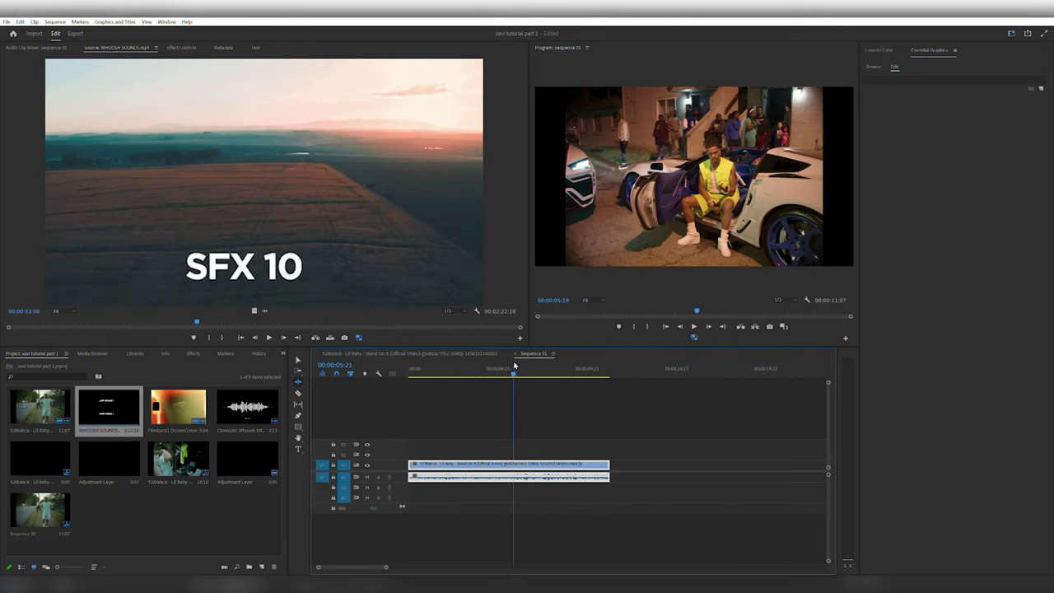
left_click(540, 367)
key("t")
left_click(655, 178)
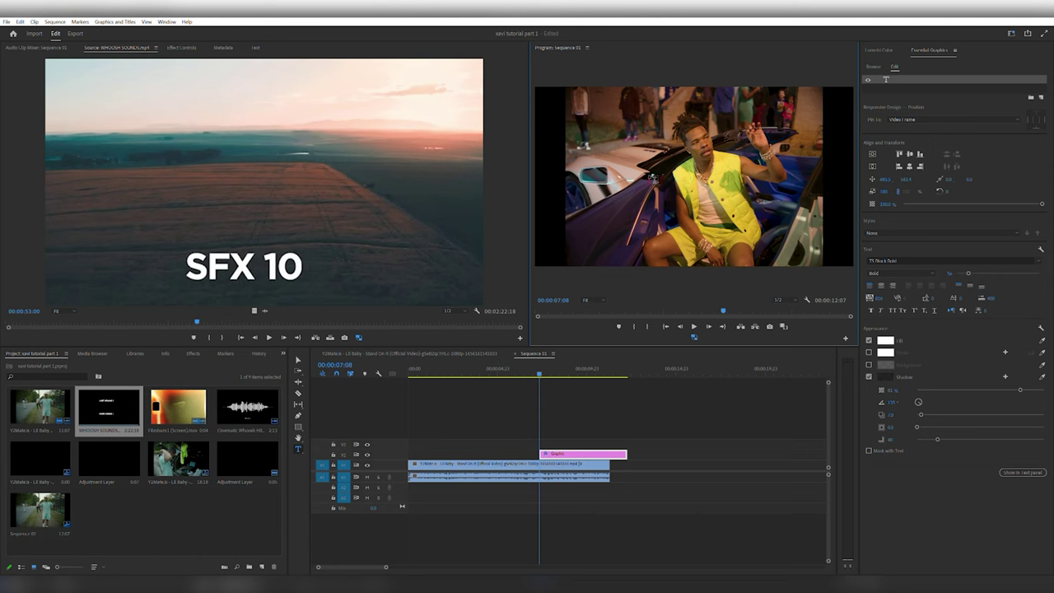
type("OUT NOW")
left_click(872, 165)
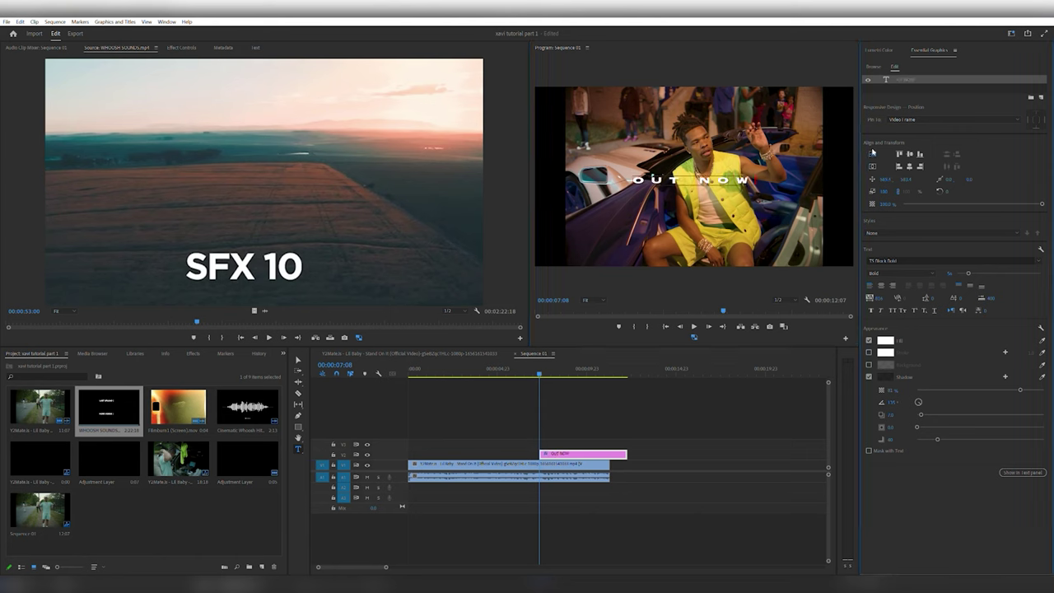
left_click(872, 154)
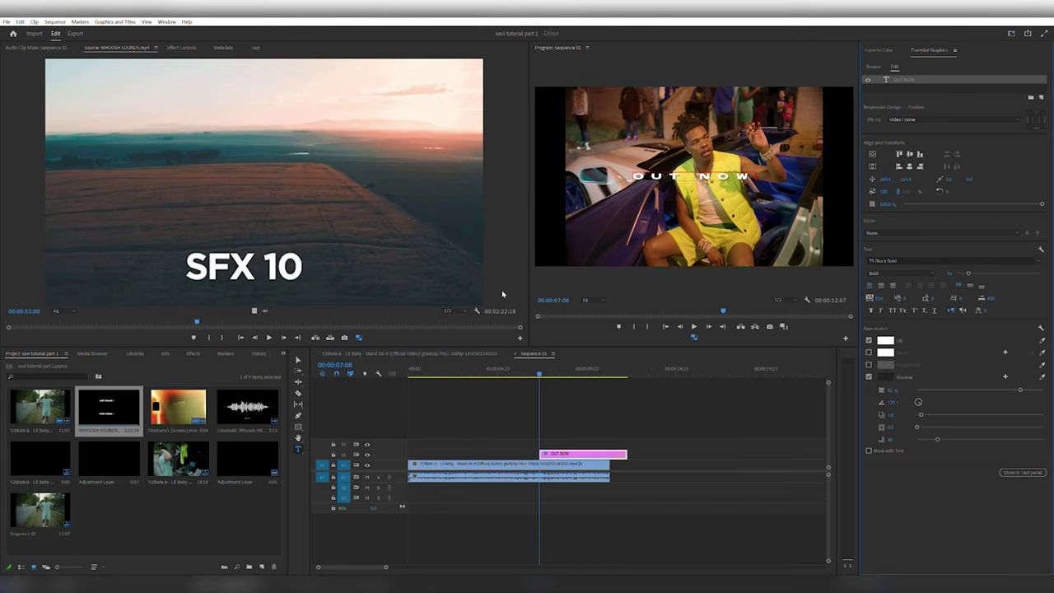
Apply uni.Holomatrix II to the OUT NOW title and select the effect layer
left_click(193, 353)
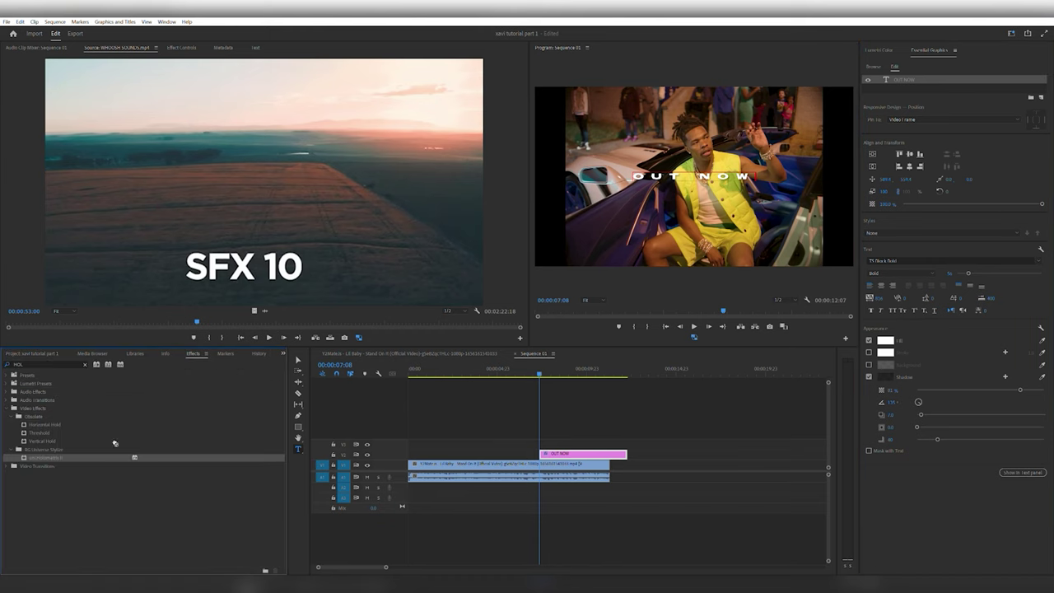
left_click_drag(115, 443, 574, 449)
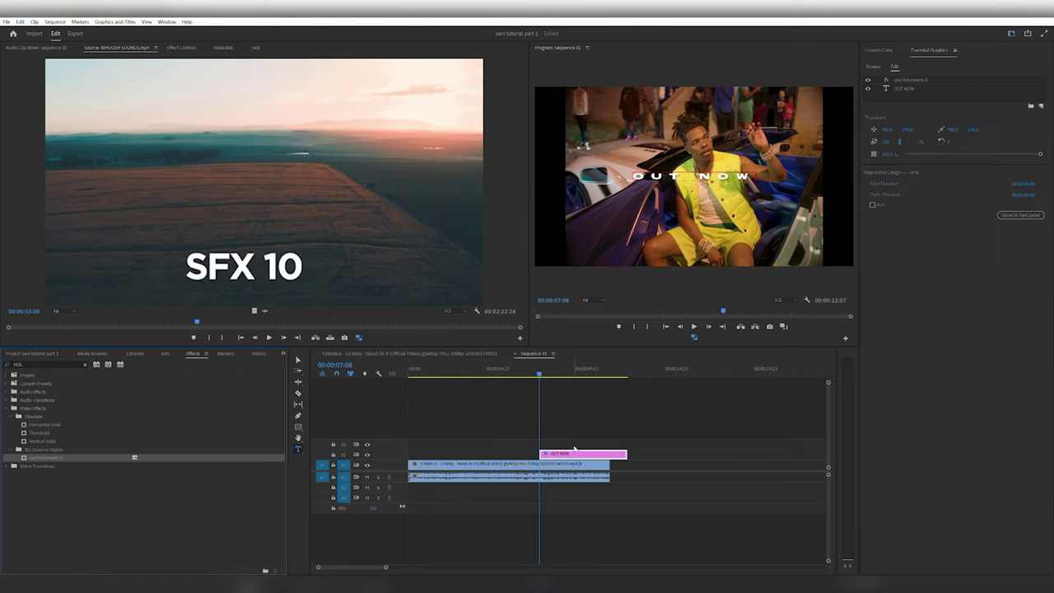
left_click(915, 80)
Change the Holomatrix colors of the OUT NOW title to green and play the titled section
left_click(182, 47)
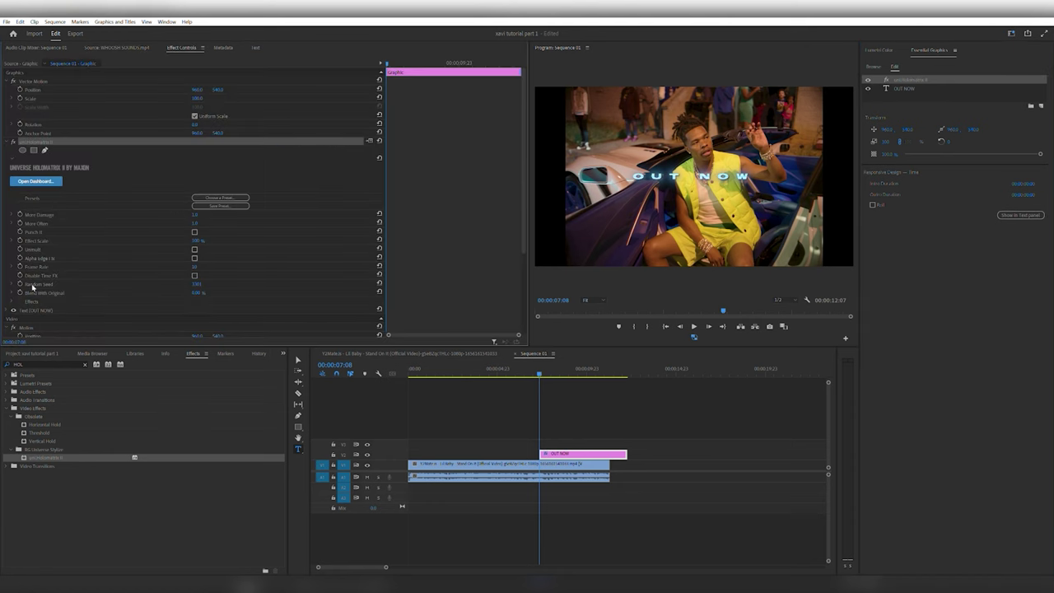
scroll(16, 294, "down", 2)
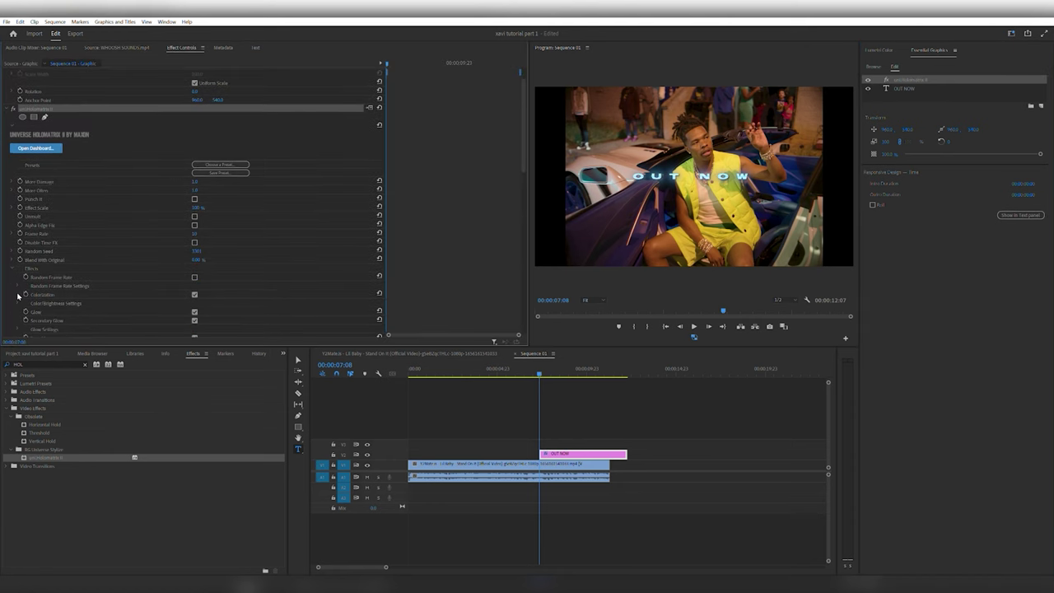
left_click(26, 303)
scroll(82, 317, "down", 1)
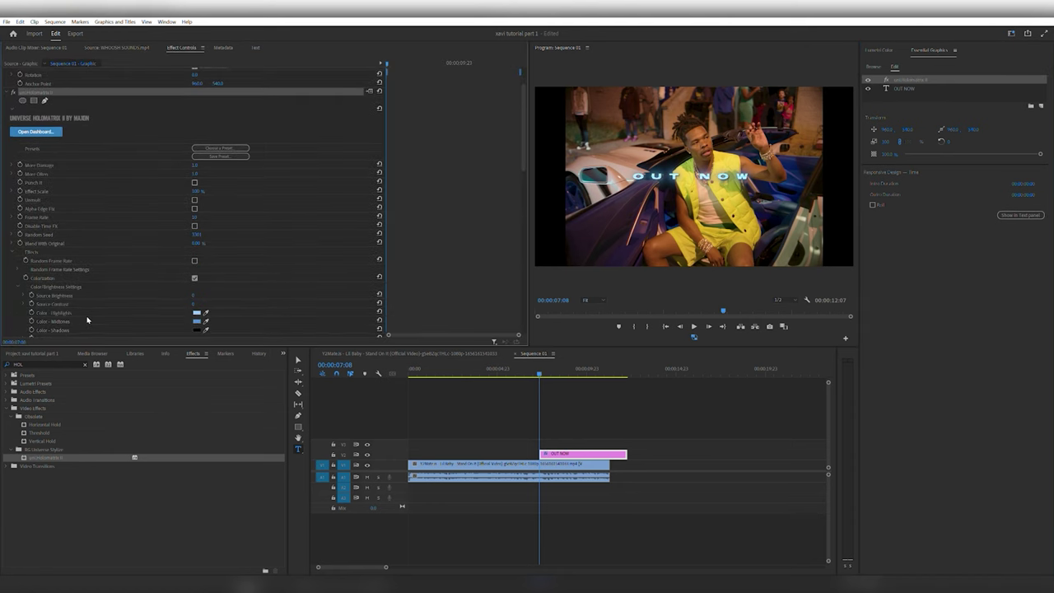
left_click(528, 374)
key("space")
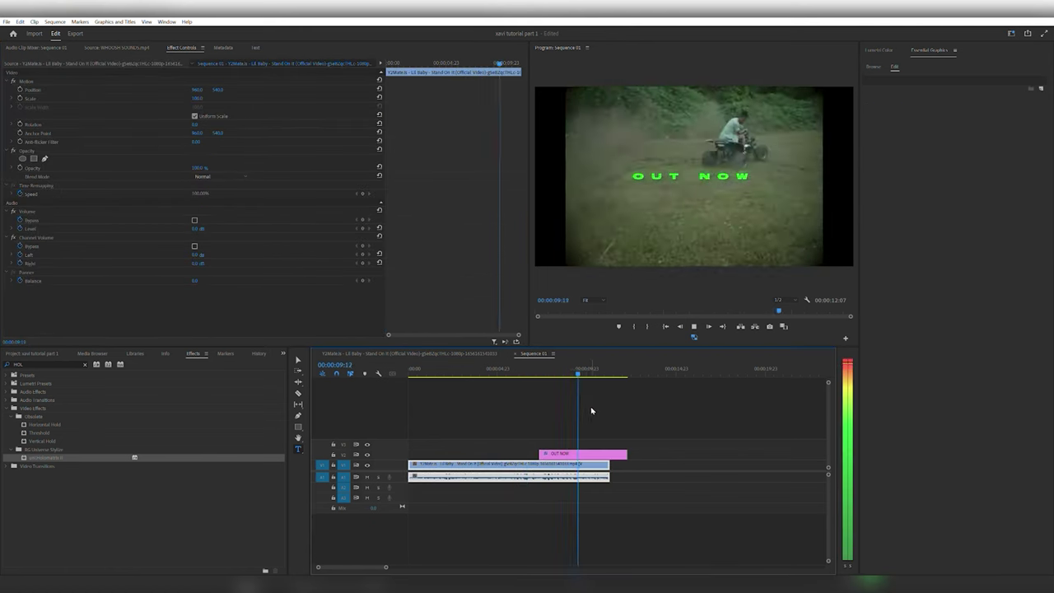
key("space")
Enlarge the OUT NOW text and re-centre it horizontally in the frame
left_click(589, 452)
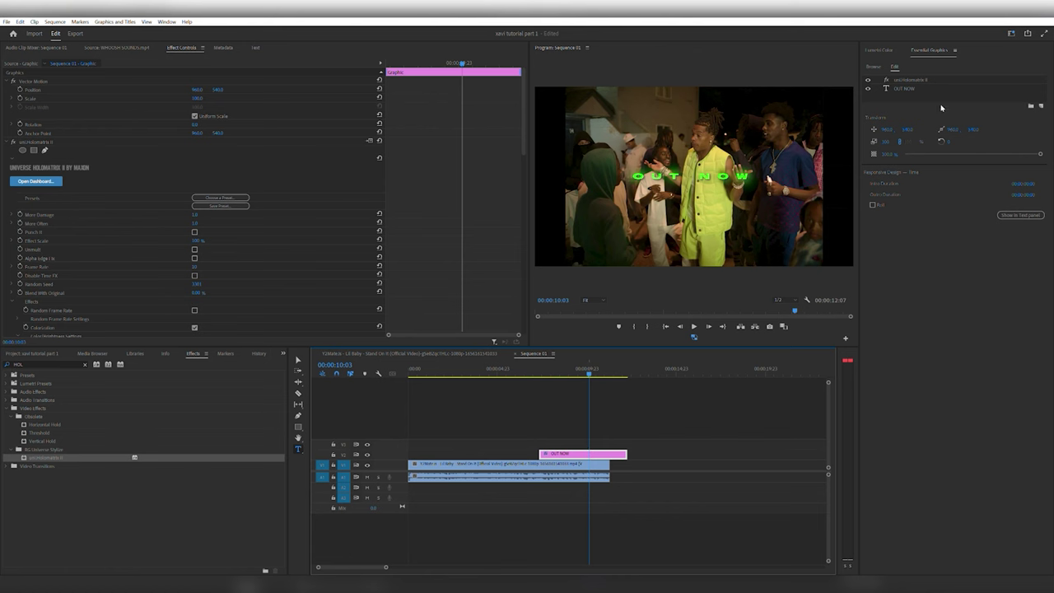
left_click(922, 88)
mouse_move(969, 280)
left_mouse_down()
mouse_move(988, 280)
mouse_move(976, 281)
left_mouse_up()
left_click(872, 175)
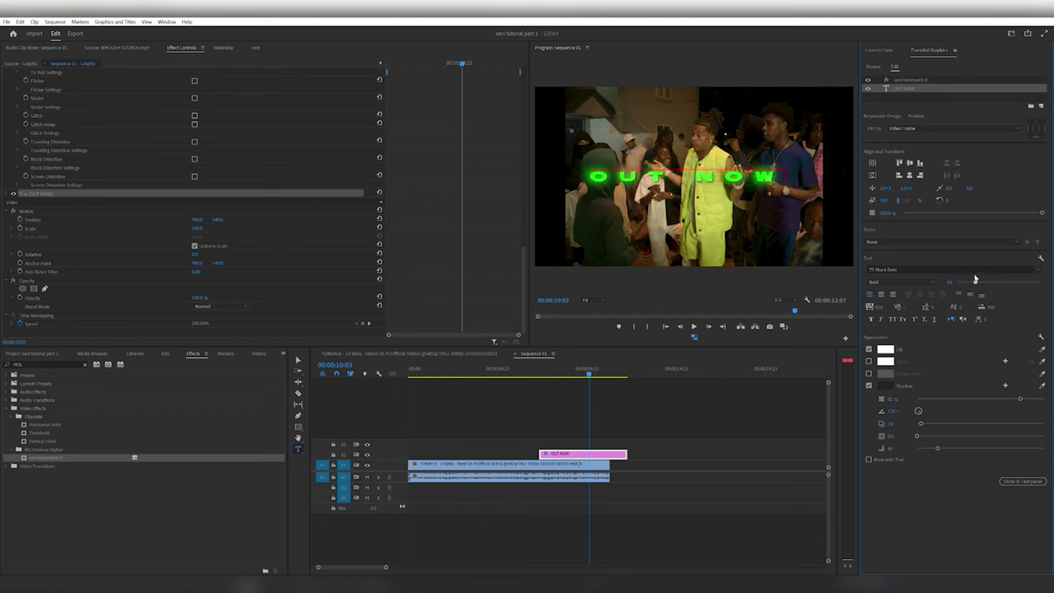
left_click_drag(974, 280, 972, 282)
left_click(873, 174)
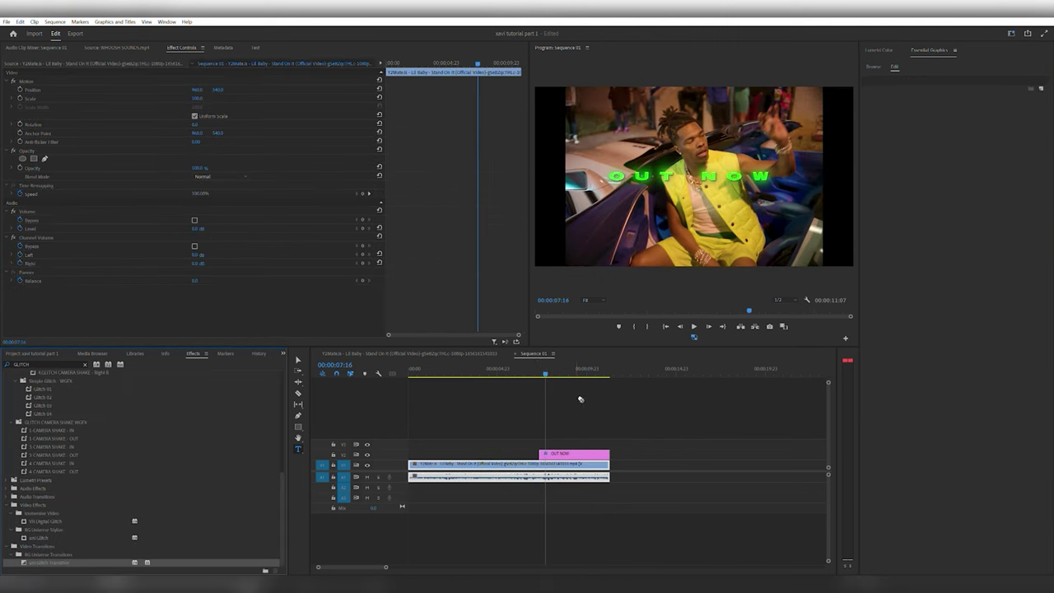
Apply uni.Glitch Transition to the start of the OUT NOW title and play it from just before the title
left_click_drag(544, 372, 531, 355)
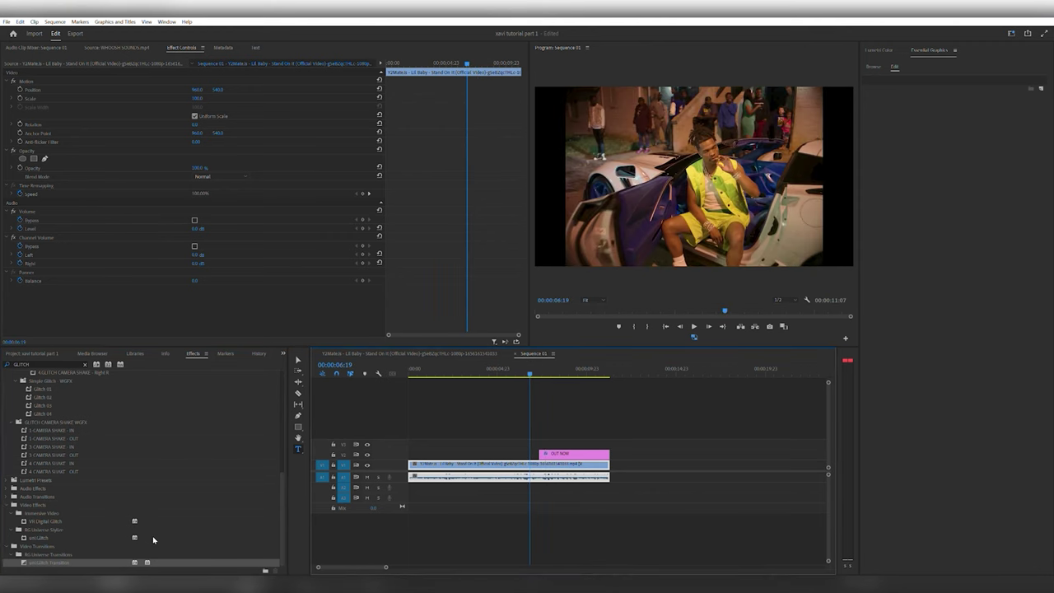
left_click_drag(65, 562, 548, 454)
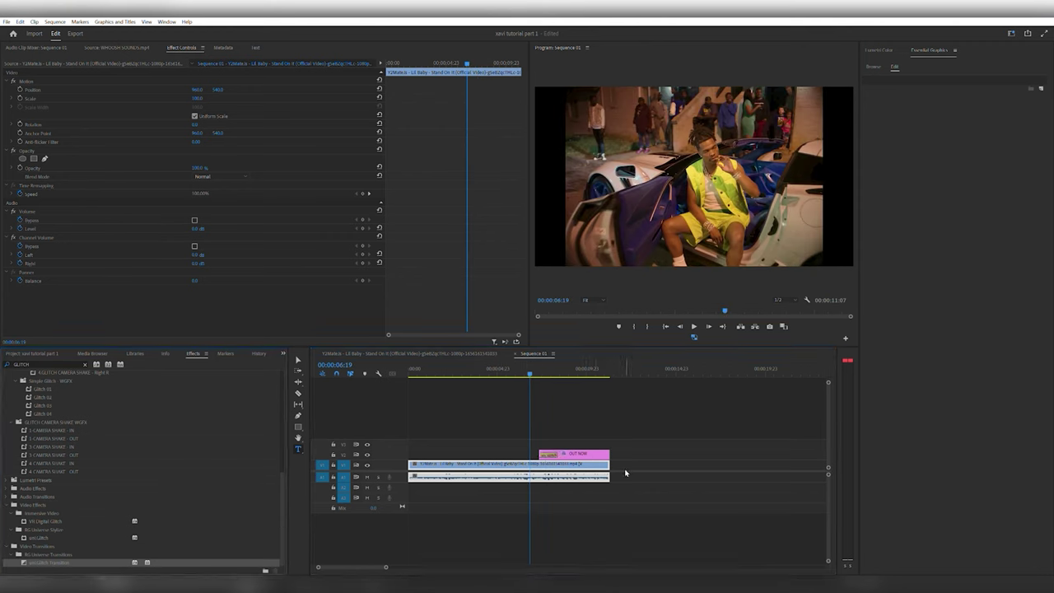
key("space")
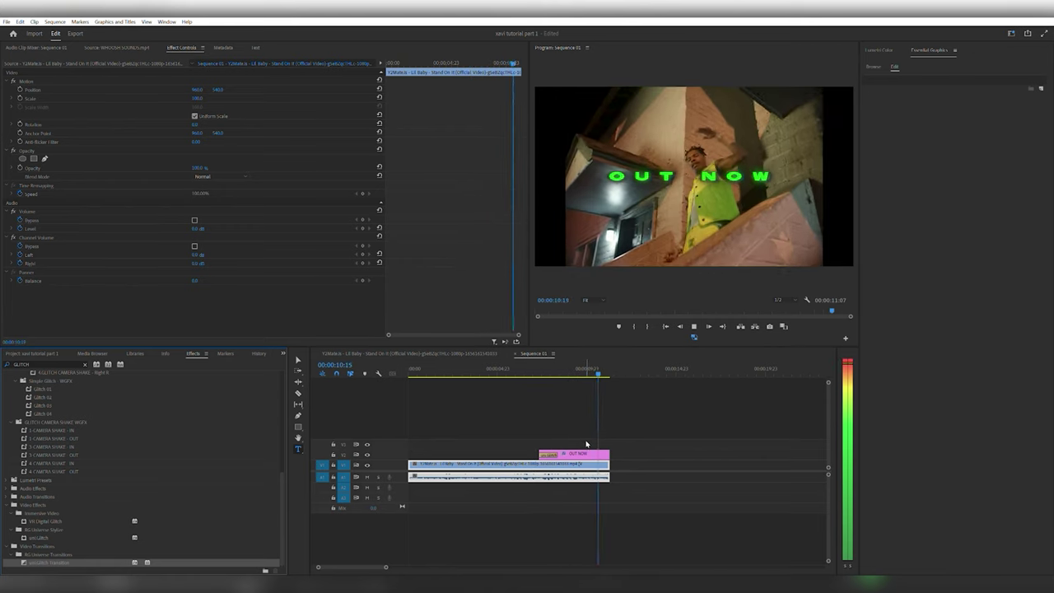
key("space")
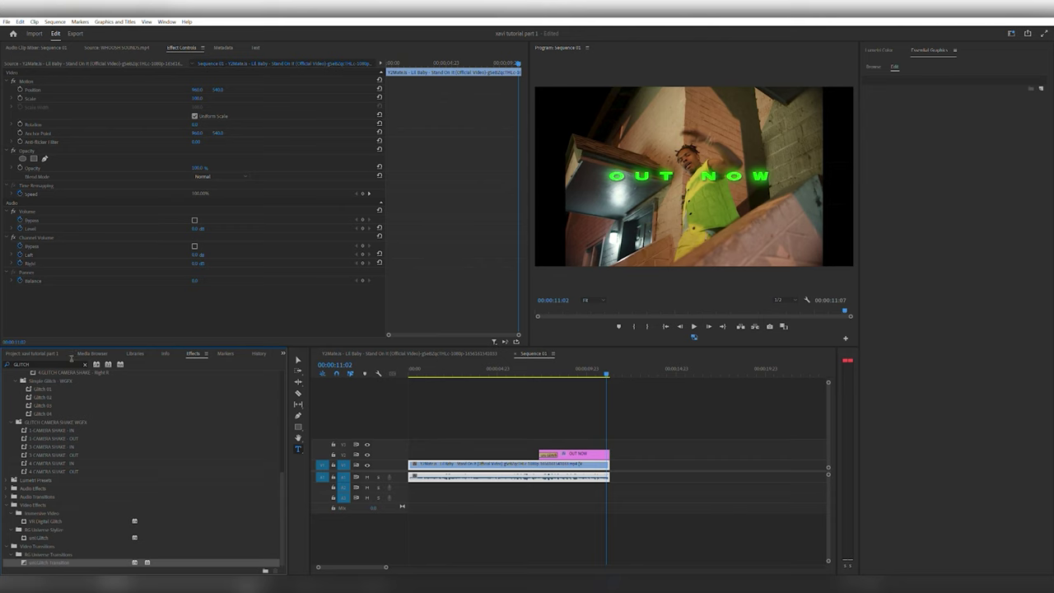
Find Additive Dissolve in the effects and apply it to the end of the OUT NOW title
double_click(72, 358)
type("ADDI")
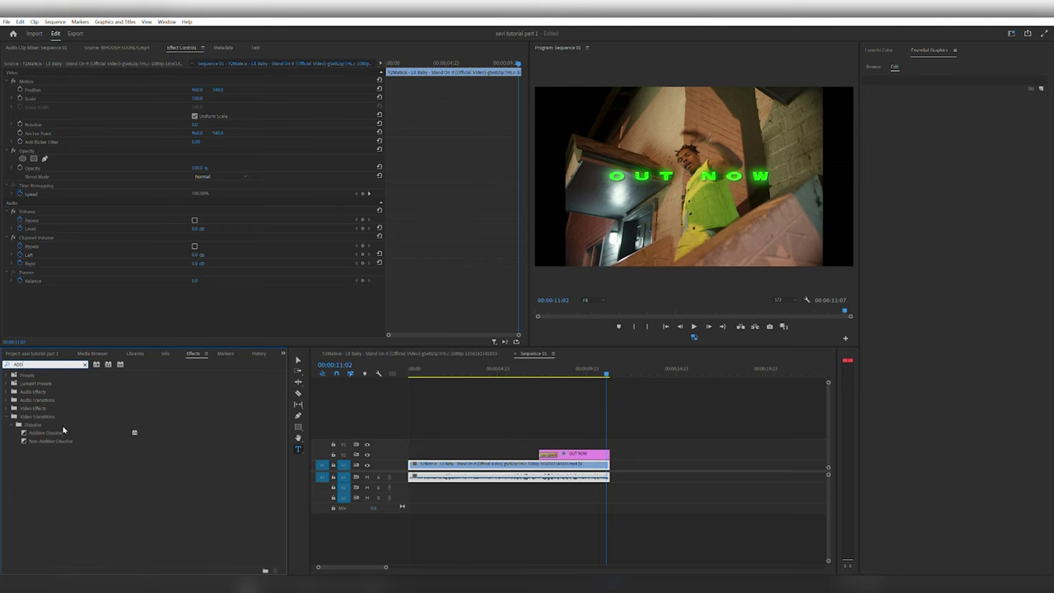
left_click_drag(64, 429, 606, 455)
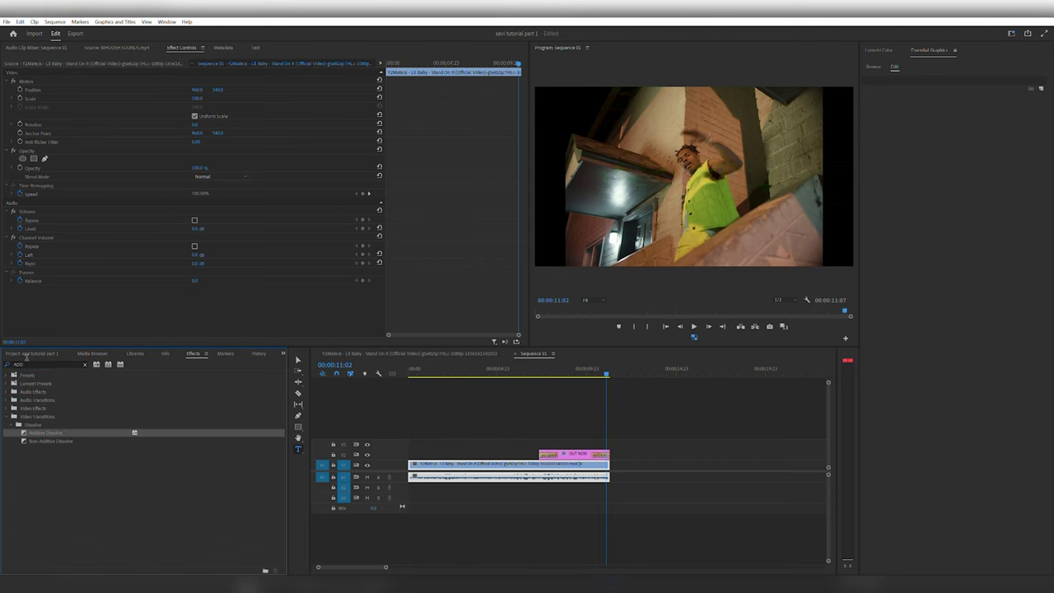
Apply a Constant Power crossfade to the end of the music video's audio and play the titled section
left_click(38, 362)
type("CONST")
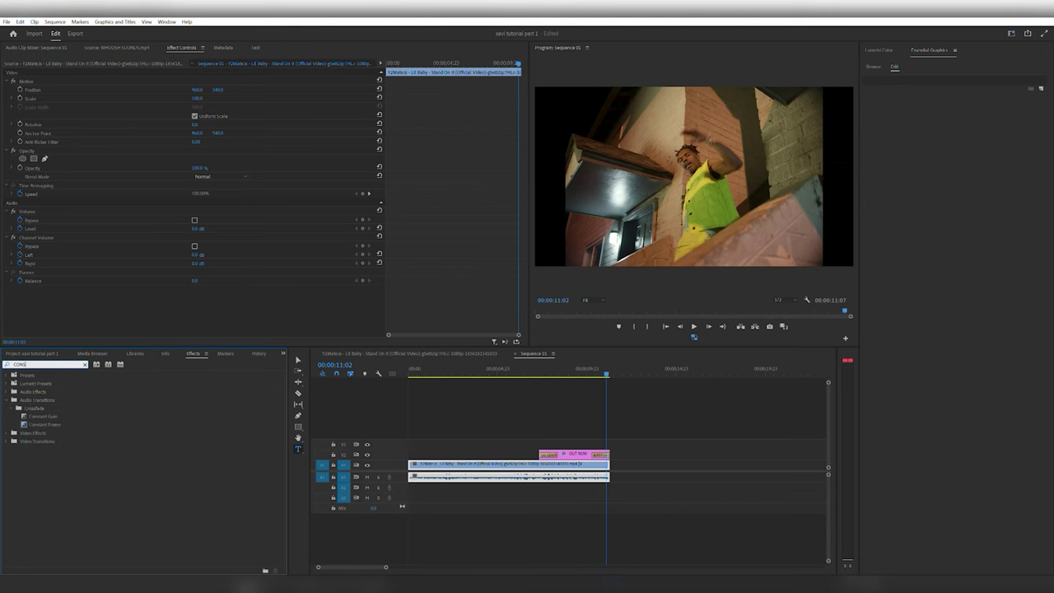
left_click_drag(44, 419, 606, 474)
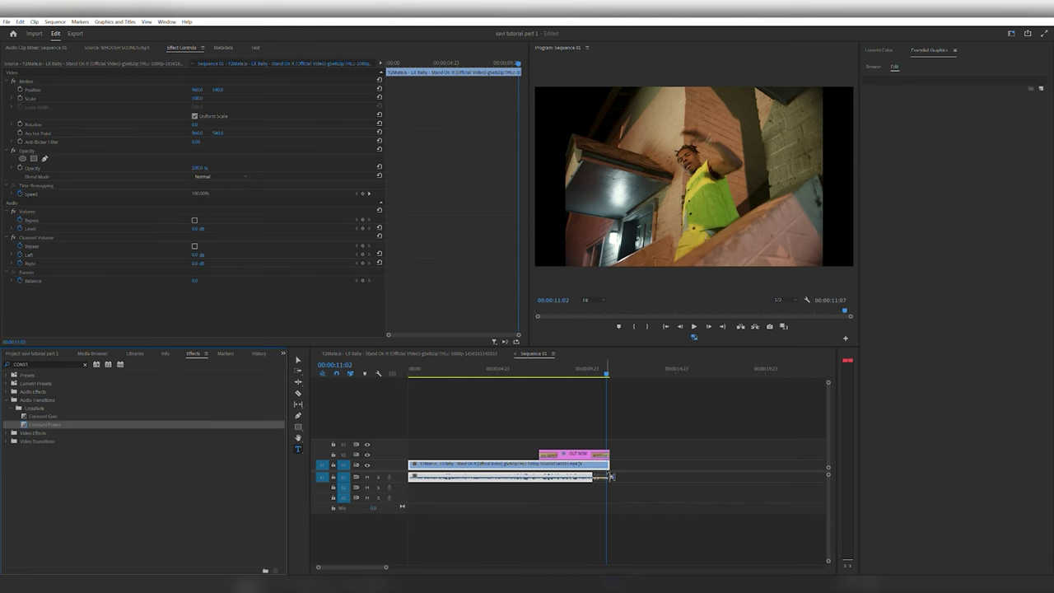
left_click(548, 371)
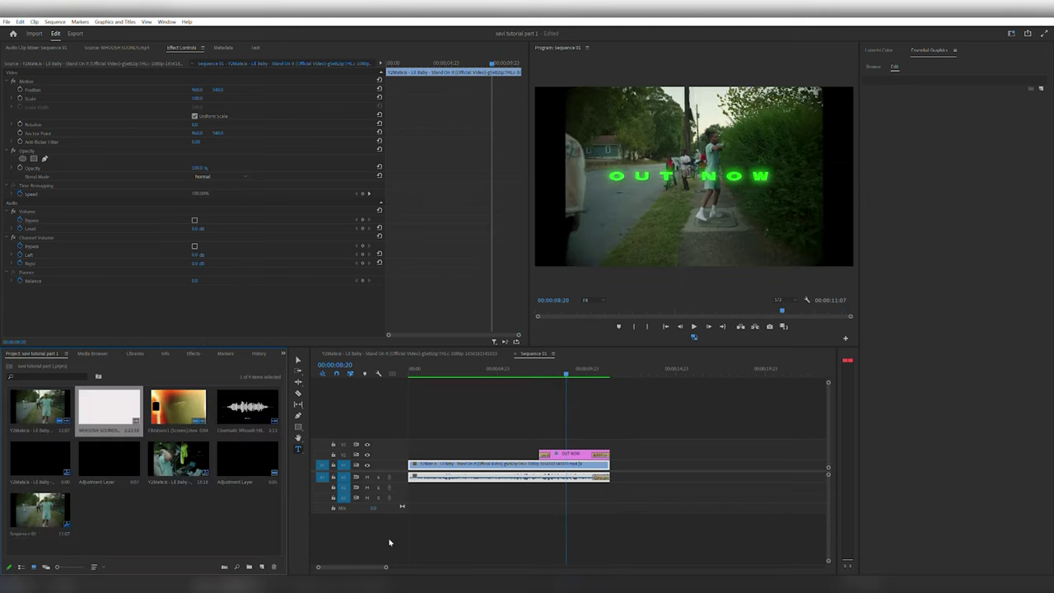
Open the film burn clip for preview and mark its In point at 09:50:01:02 and Out point at 09:50:01:13
double_click(178, 406)
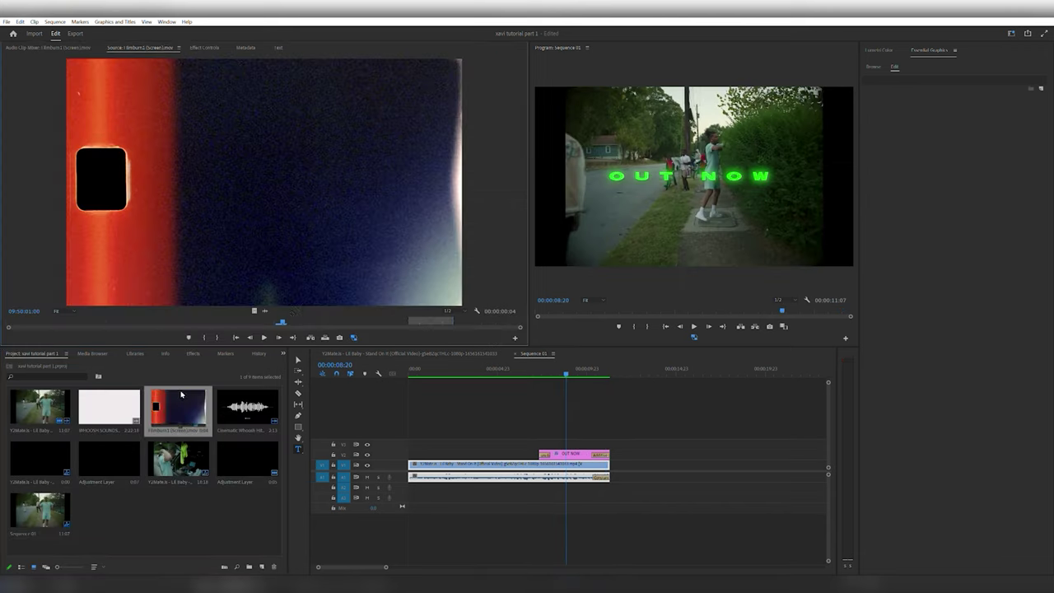
mouse_move(317, 312)
left_mouse_down()
mouse_move(197, 315)
mouse_move(304, 316)
left_mouse_up()
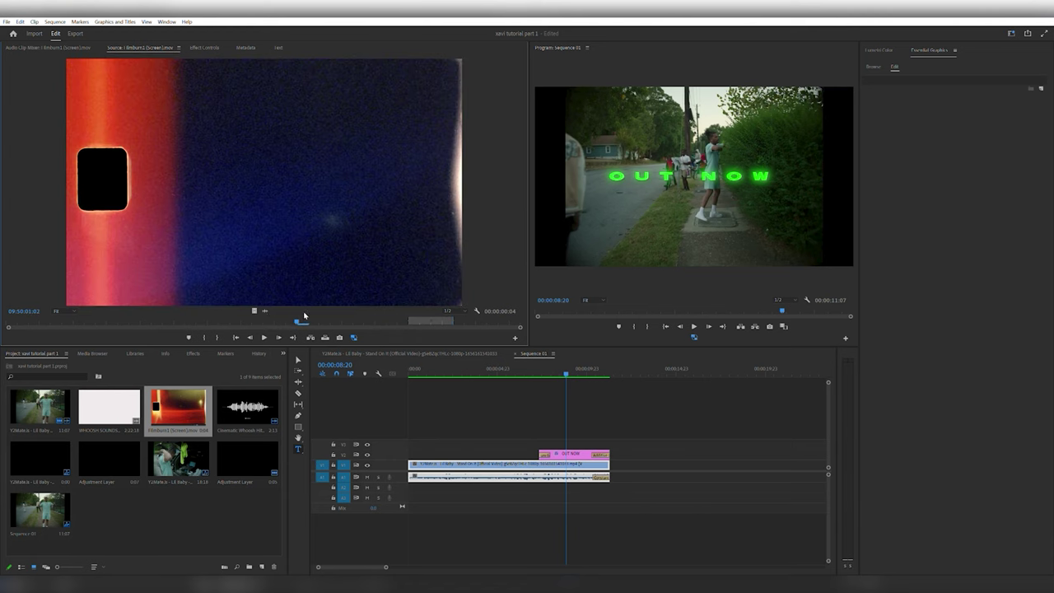
left_click(207, 335)
key("space")
key("space")
left_click(223, 336)
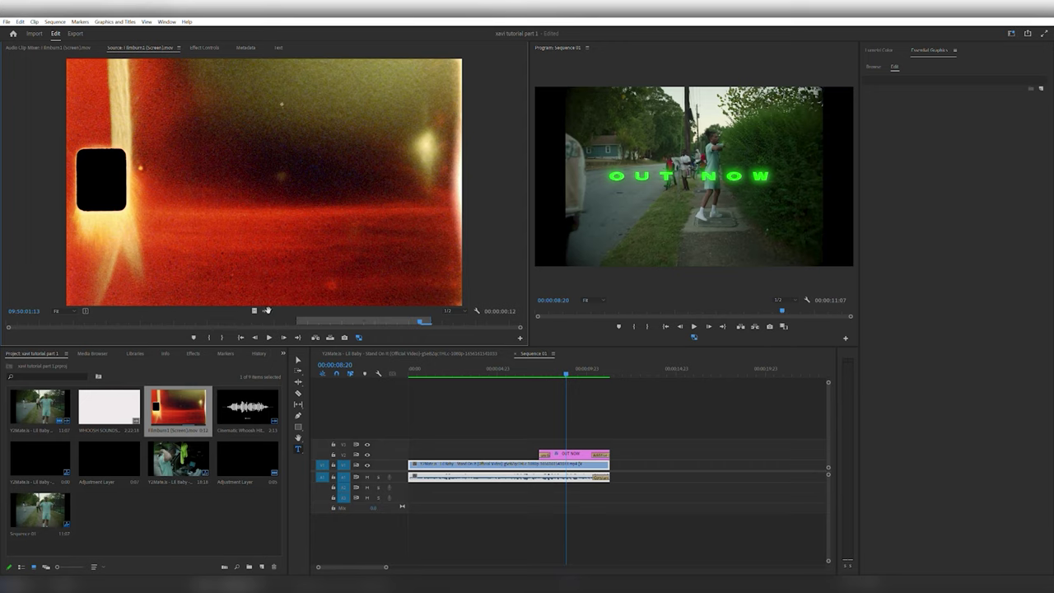
Place a short sound effect under the start of the OUT NOW title, and check the other video sequence before returning to Sequence 01
left_click(543, 483)
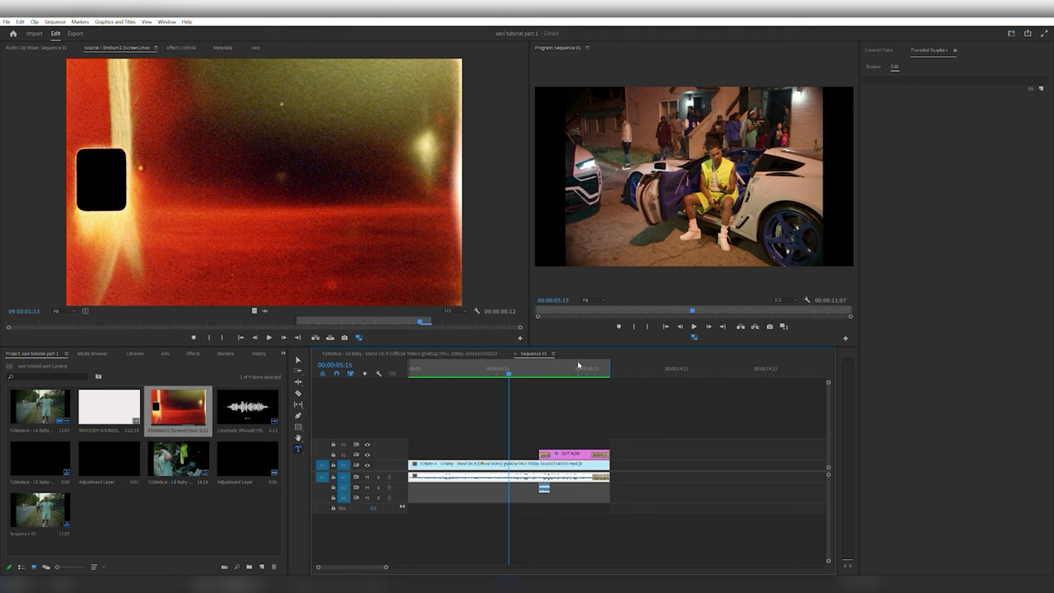
key("shift+3")
left_click(548, 364)
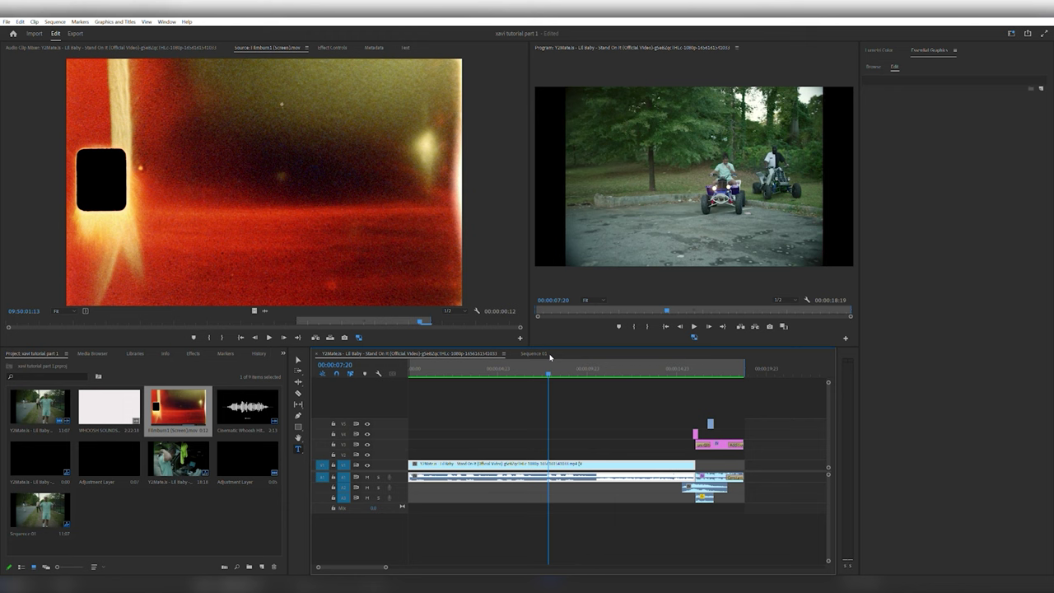
left_click(544, 354)
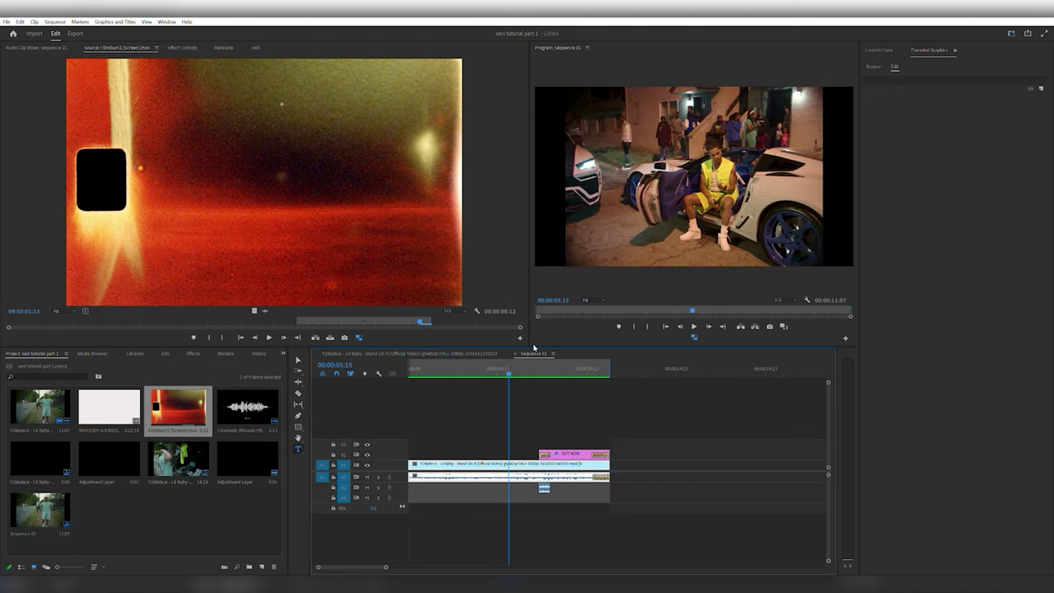